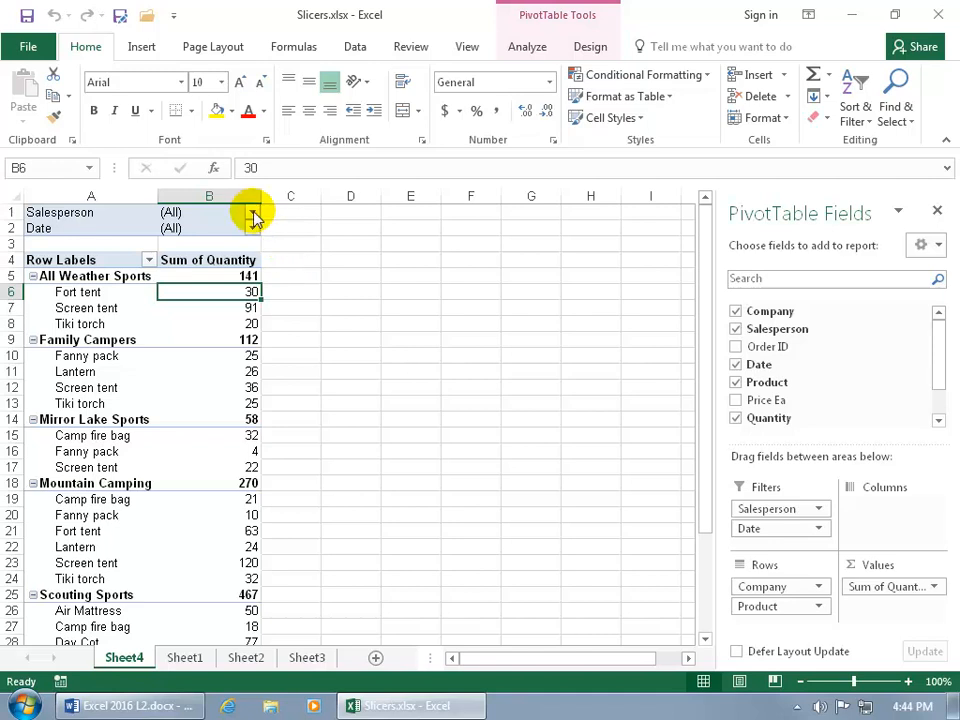
Filter the pivot table to only the first listed salesperson with the Salesperson report filter
left_click(253, 216)
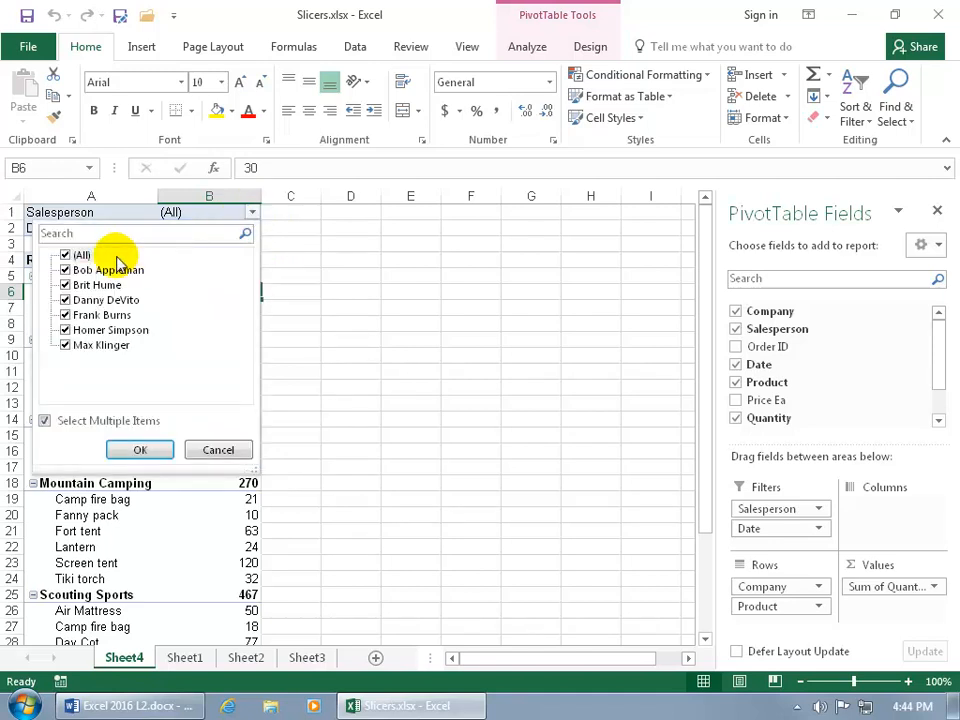
left_click(65, 255)
left_click(65, 270)
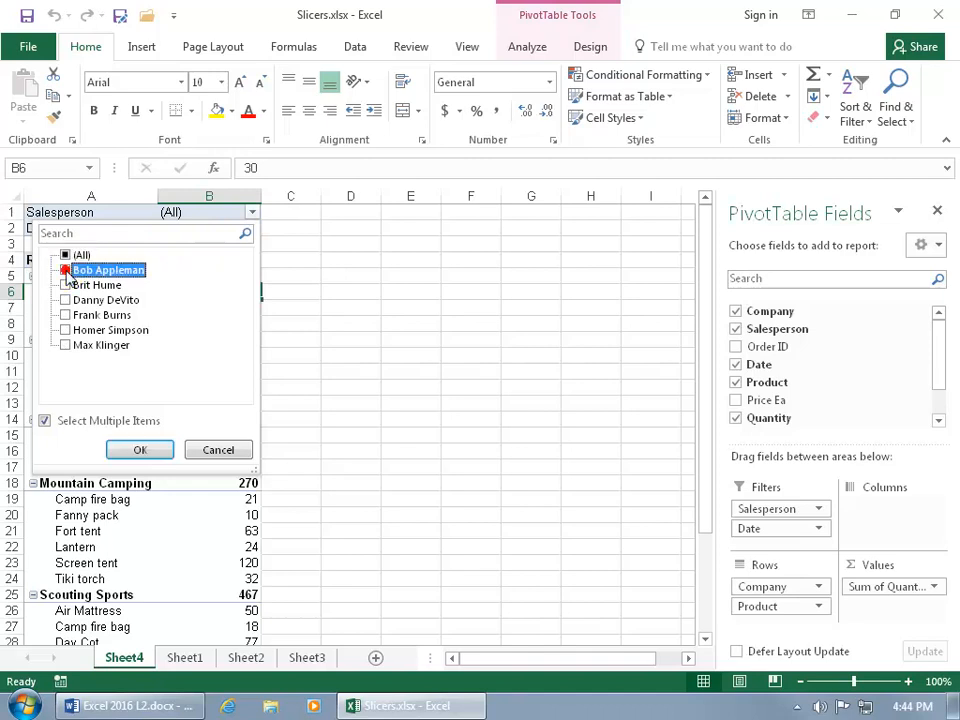
left_click(137, 449)
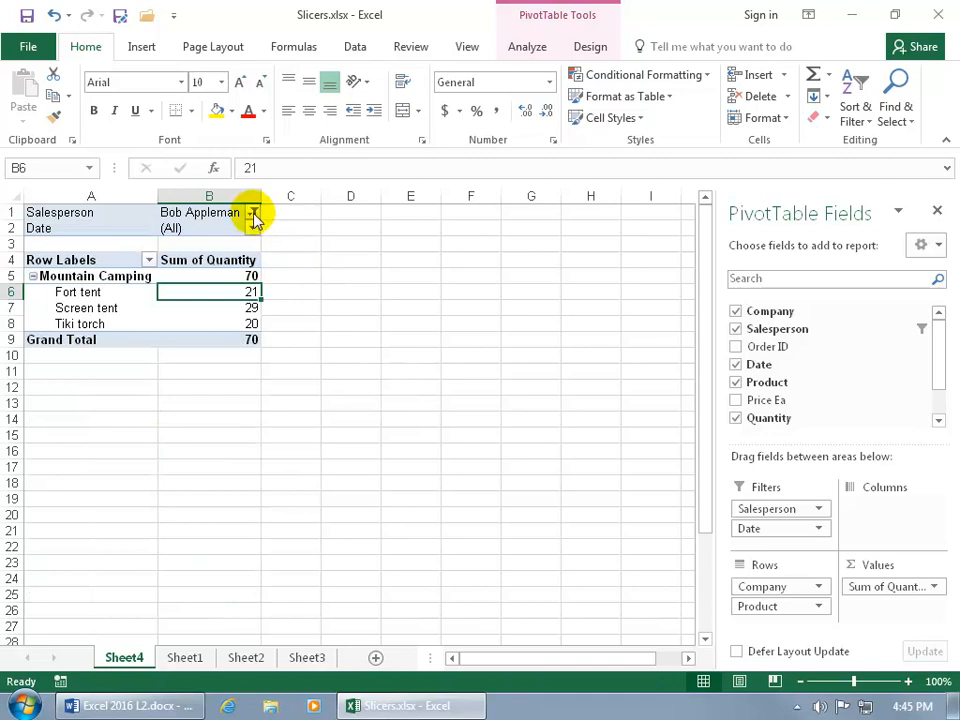
Set the Salesperson report filter back to all salespeople
left_click(253, 212)
left_click(65, 255)
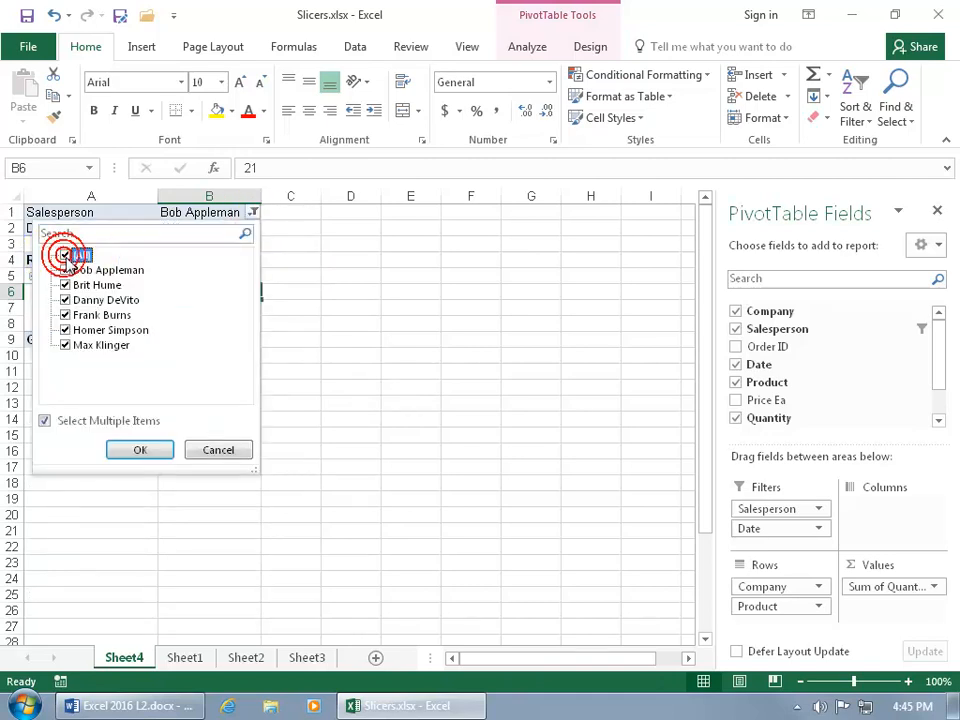
left_click(139, 449)
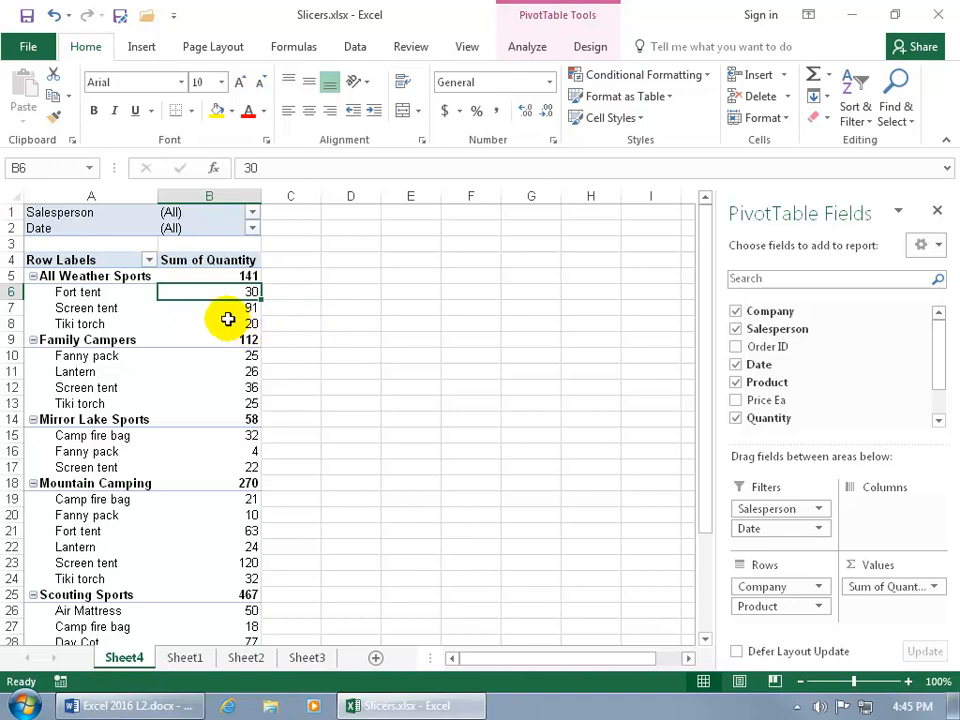
mouse_move(228, 319)
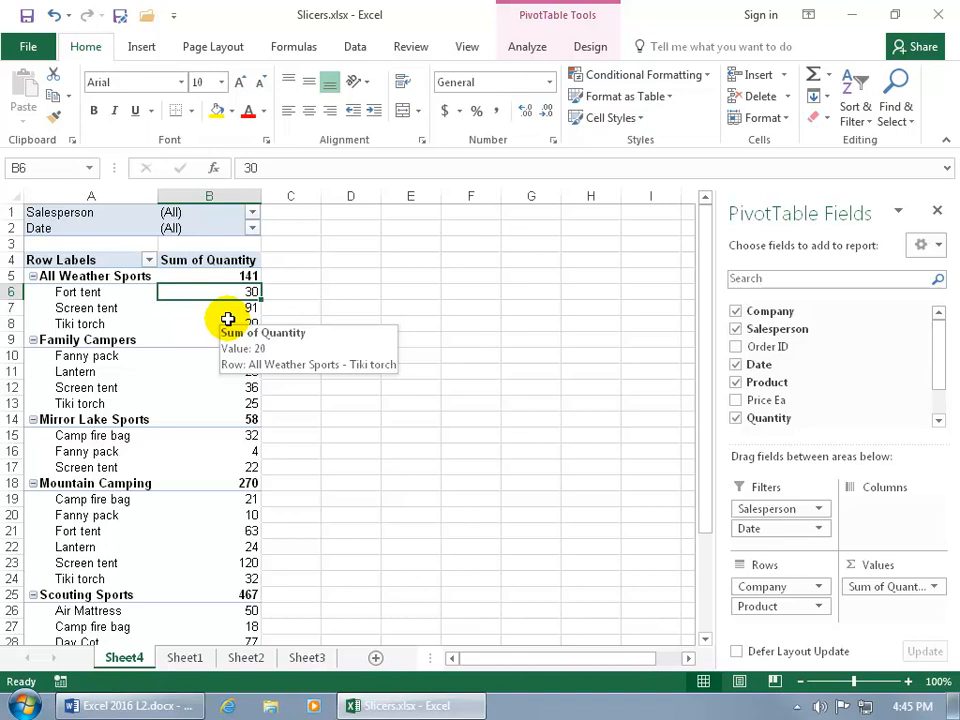
left_click(142, 48)
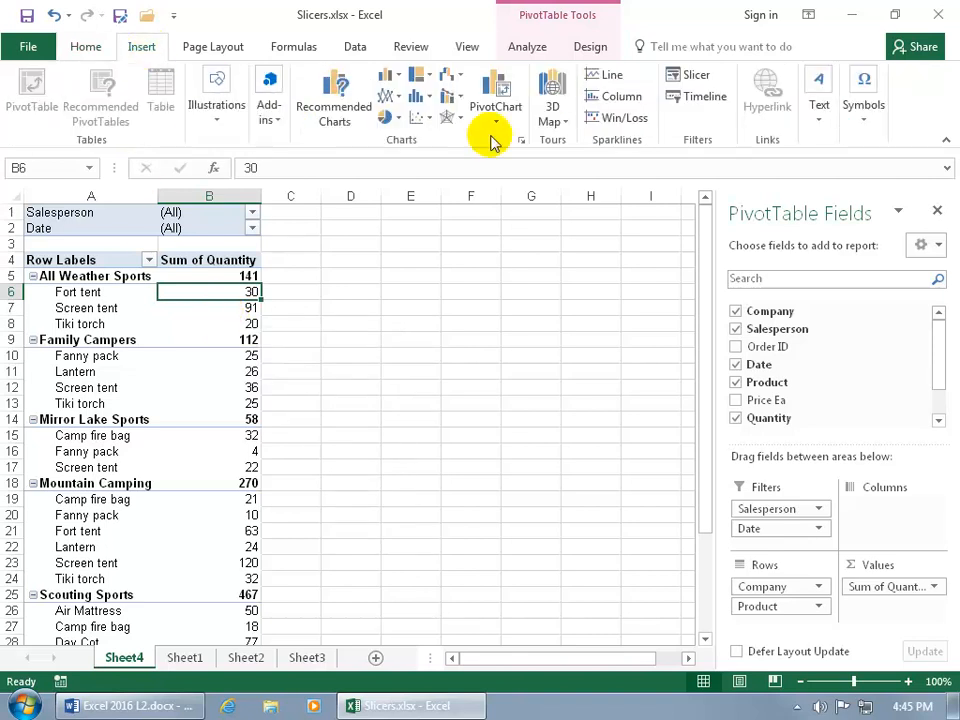
left_click(697, 76)
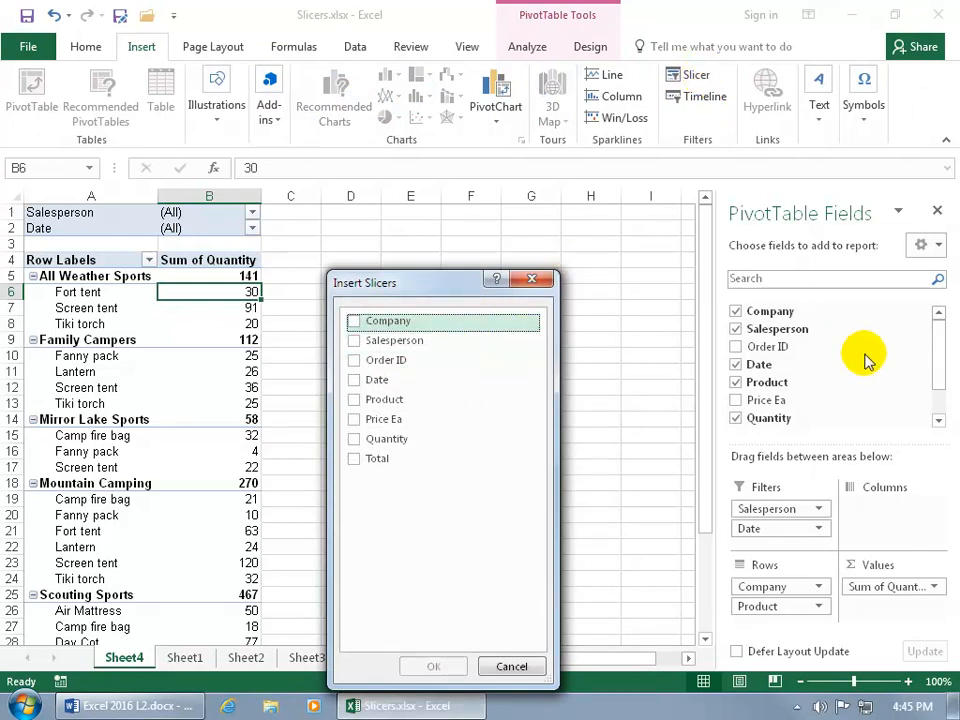
left_click(535, 279)
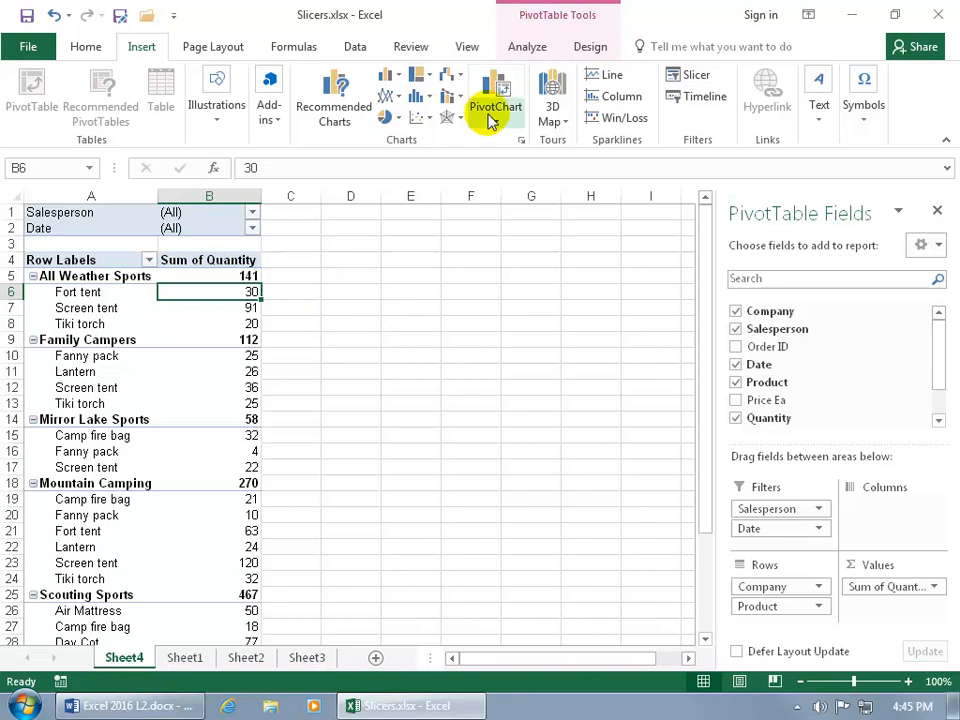
Insert slicers for the Salesperson, Product and Quantity fields of the pivot table
left_click(528, 50)
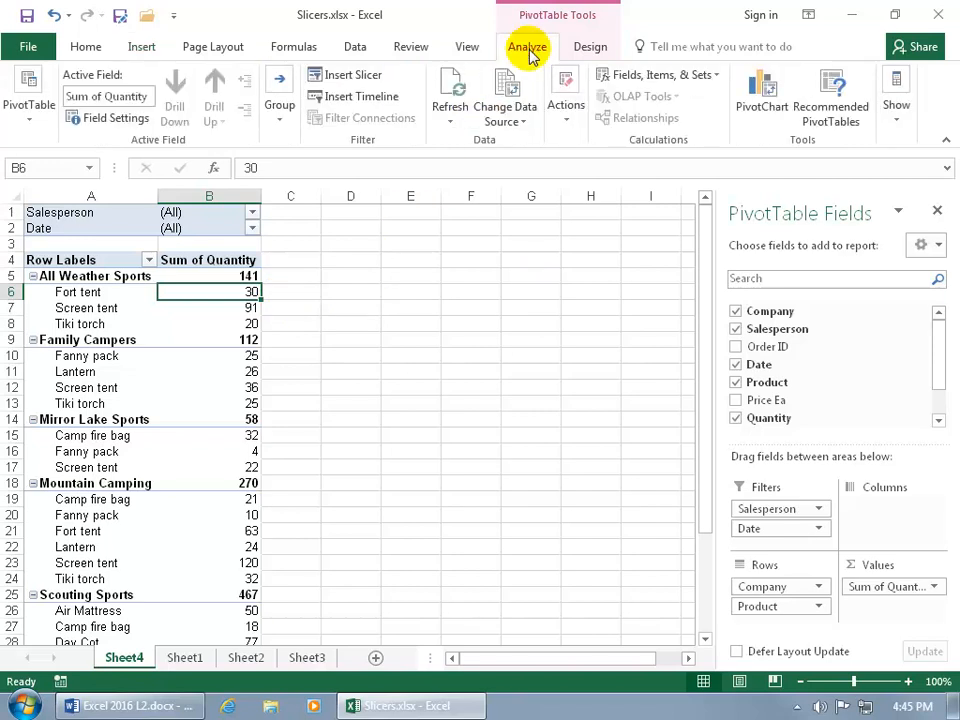
left_click(345, 75)
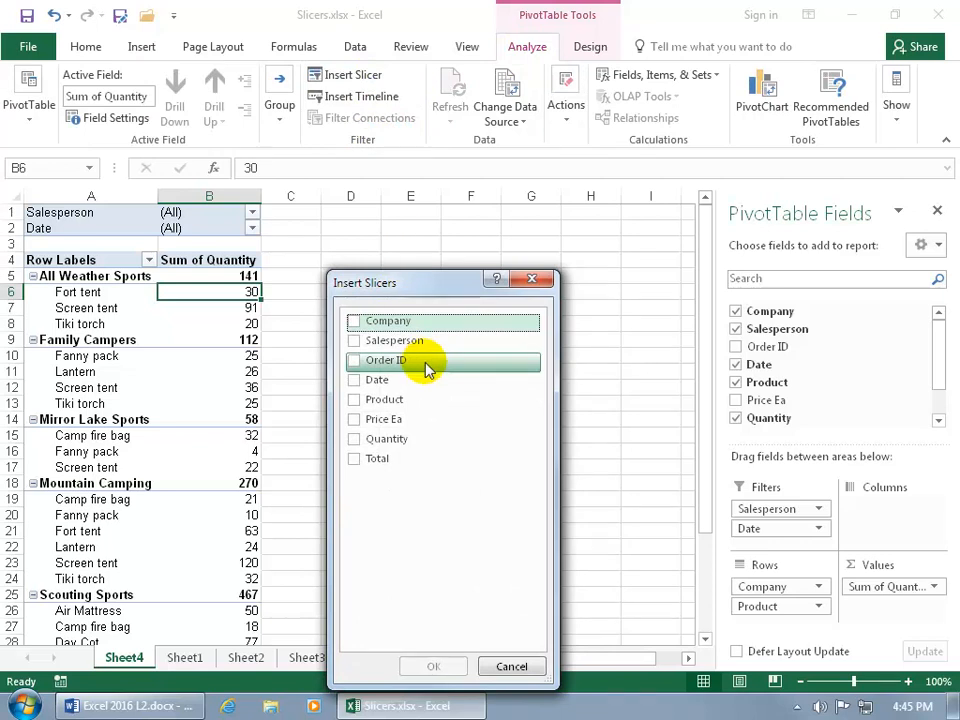
left_click(354, 341)
left_click(354, 400)
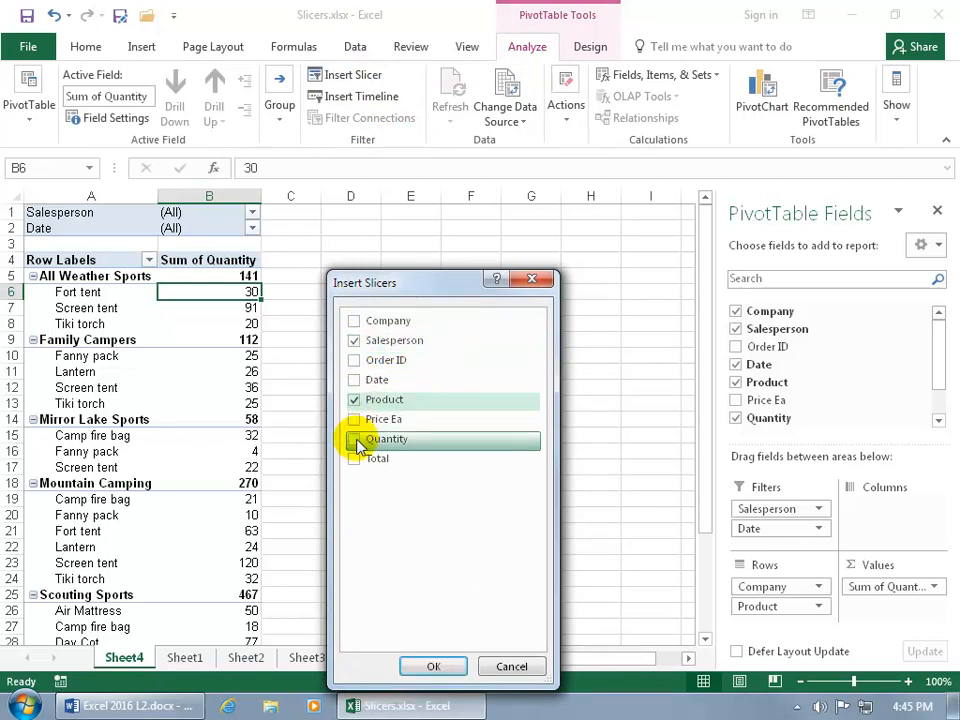
left_click(355, 440)
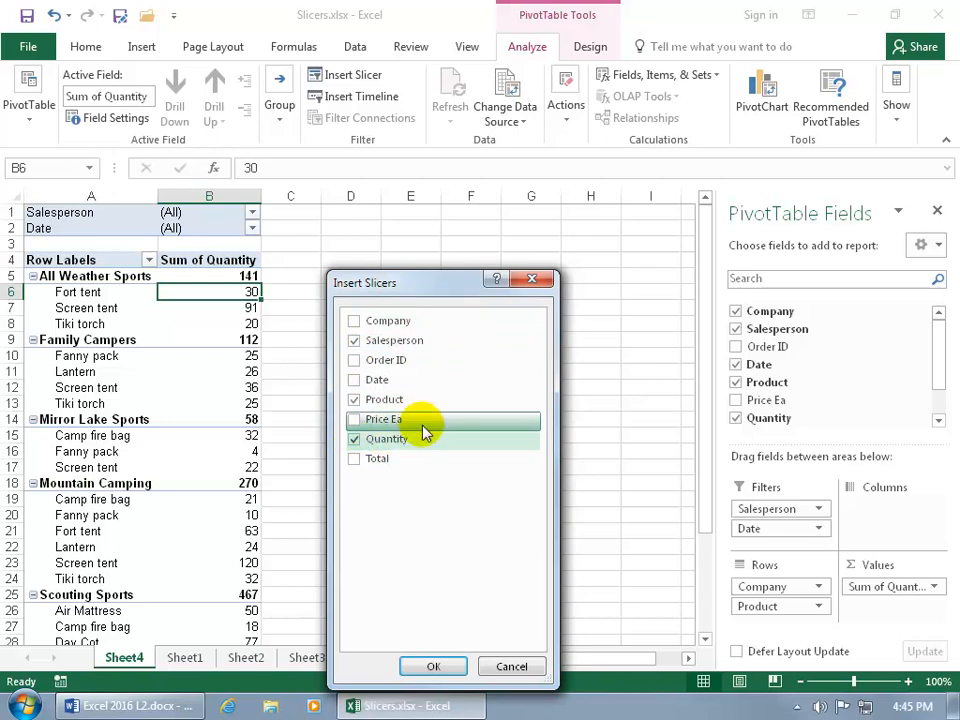
left_click(437, 667)
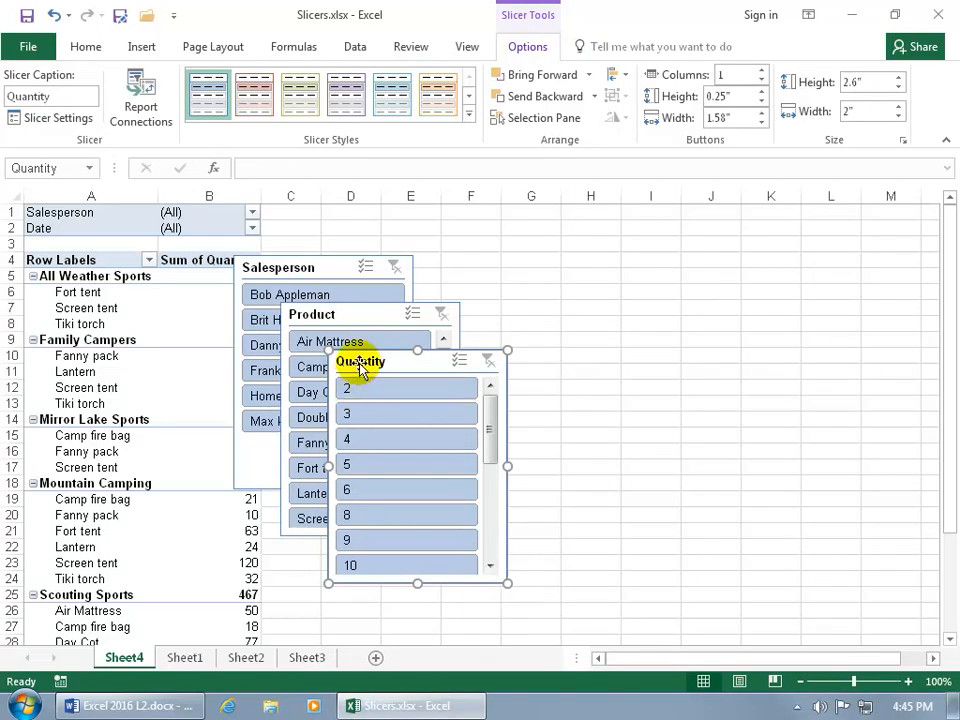
Arrange the Salesperson, Product and Quantity slicers side by side in that order, beside the pivot table without overlap
left_click_drag(360, 362, 752, 336)
left_click_drag(343, 317, 523, 321)
left_click_drag(321, 268, 401, 326)
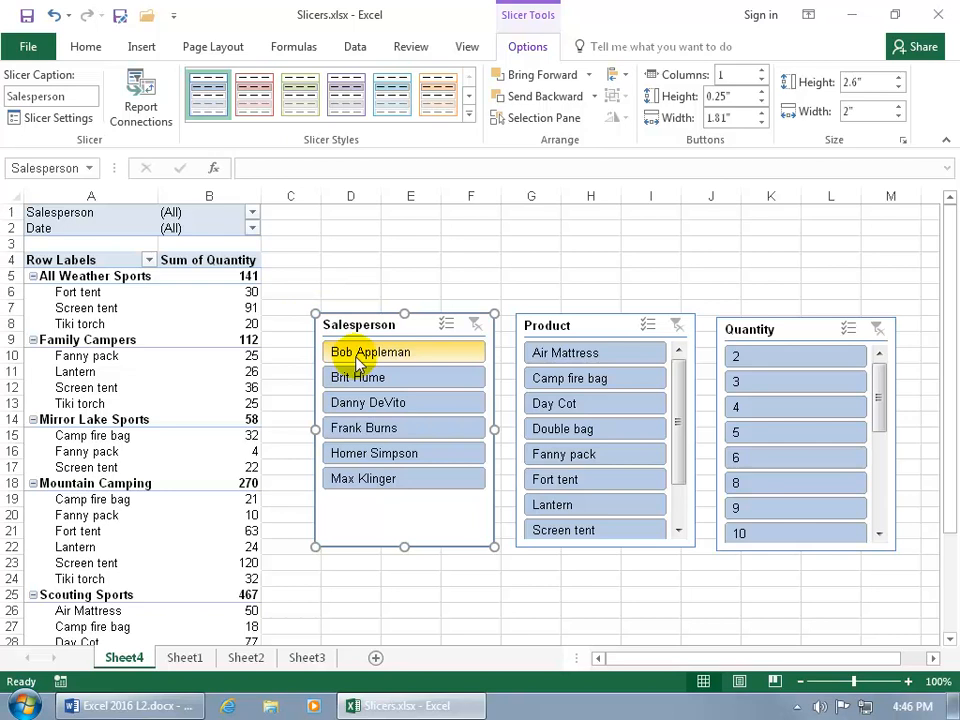
Filter to the first salesperson with the slicer, and reset the filter to all through the Salesperson report filter
left_click(354, 357)
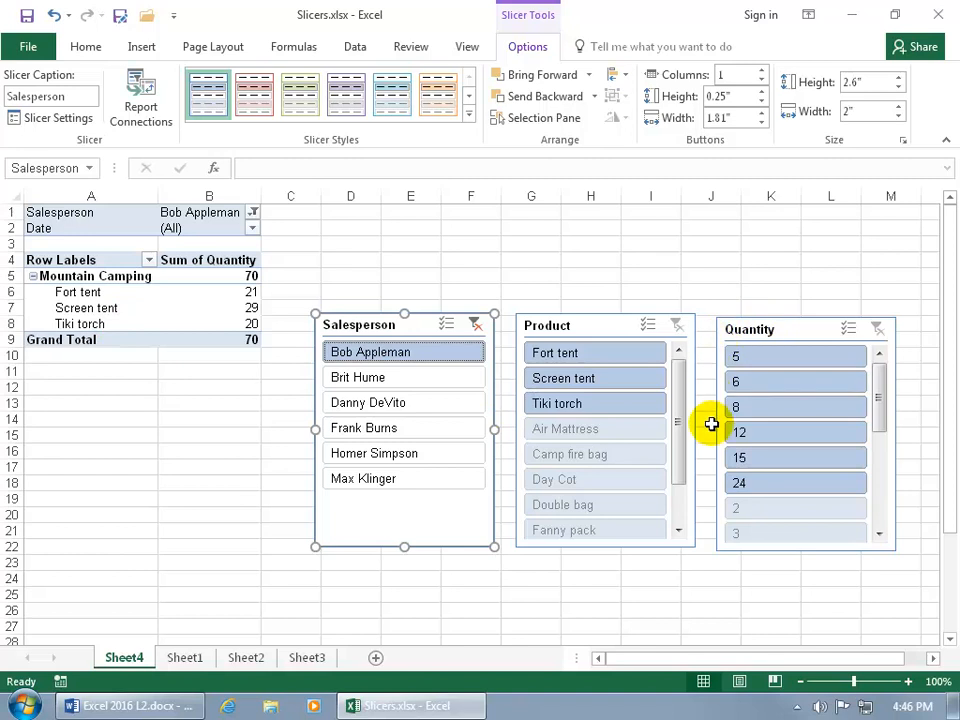
left_click(253, 213)
left_click(67, 257)
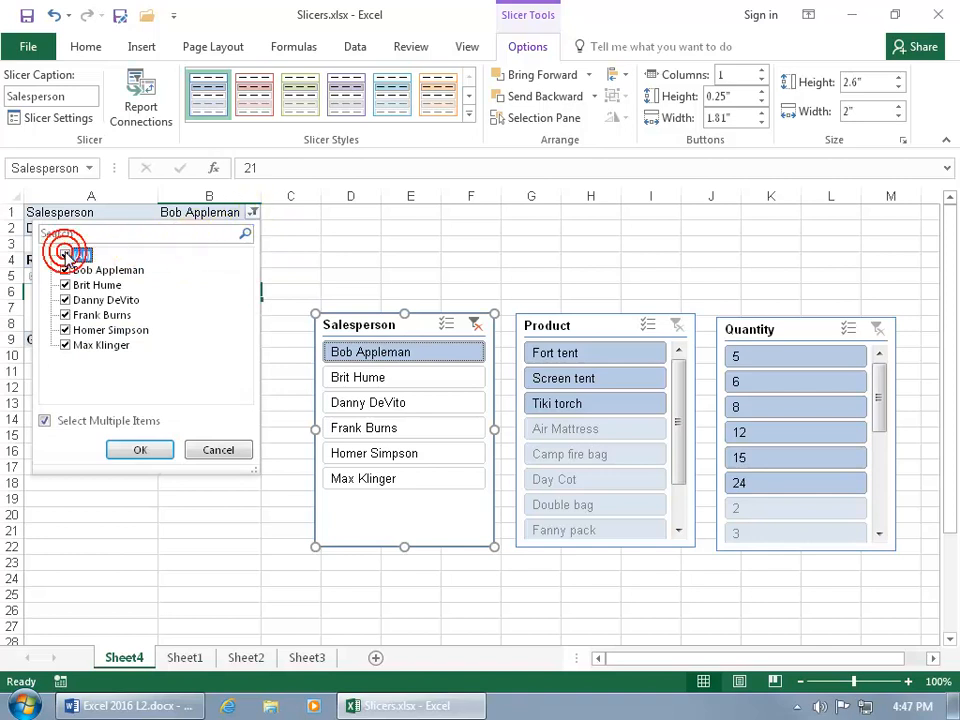
left_click(120, 450)
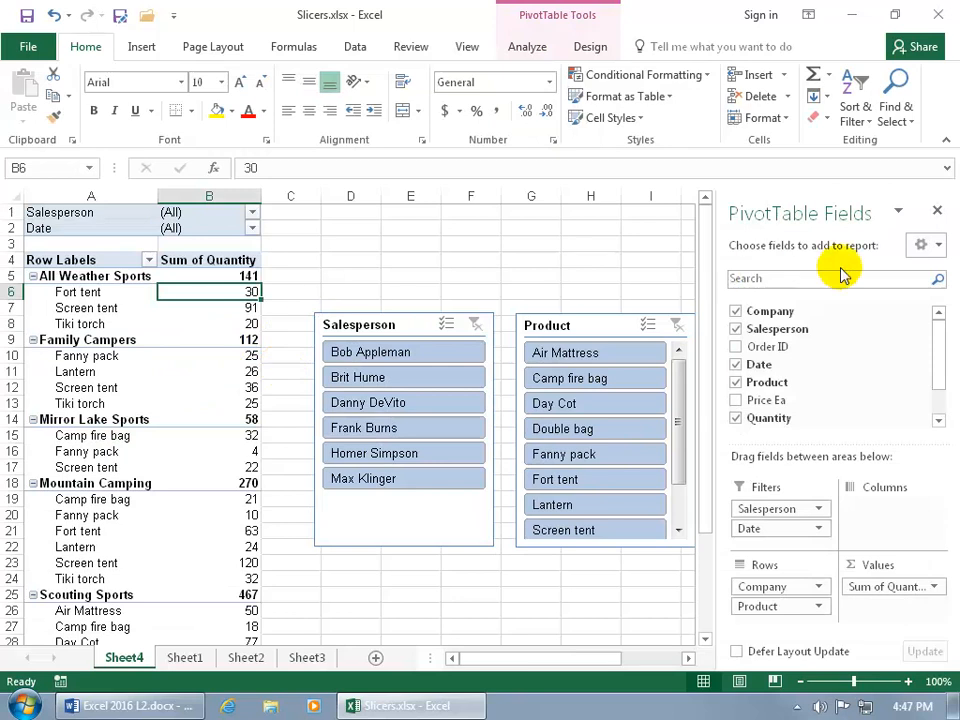
Close the PivotTable field list, and try filtering by the first salesperson in the slicer before clearing that slicer's filter
left_click(937, 213)
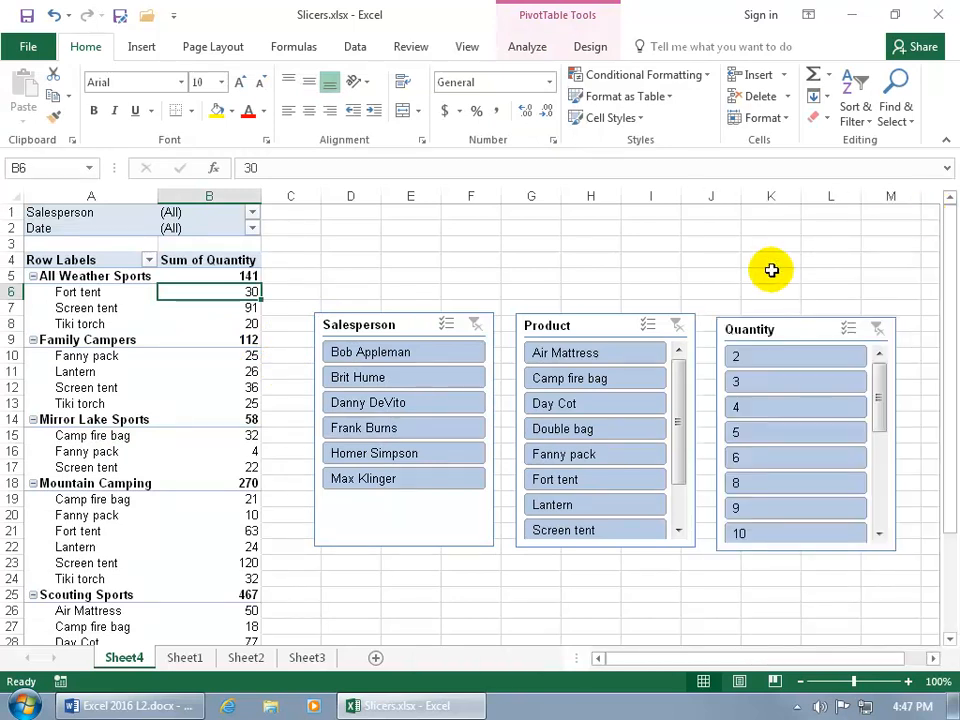
left_click(389, 356)
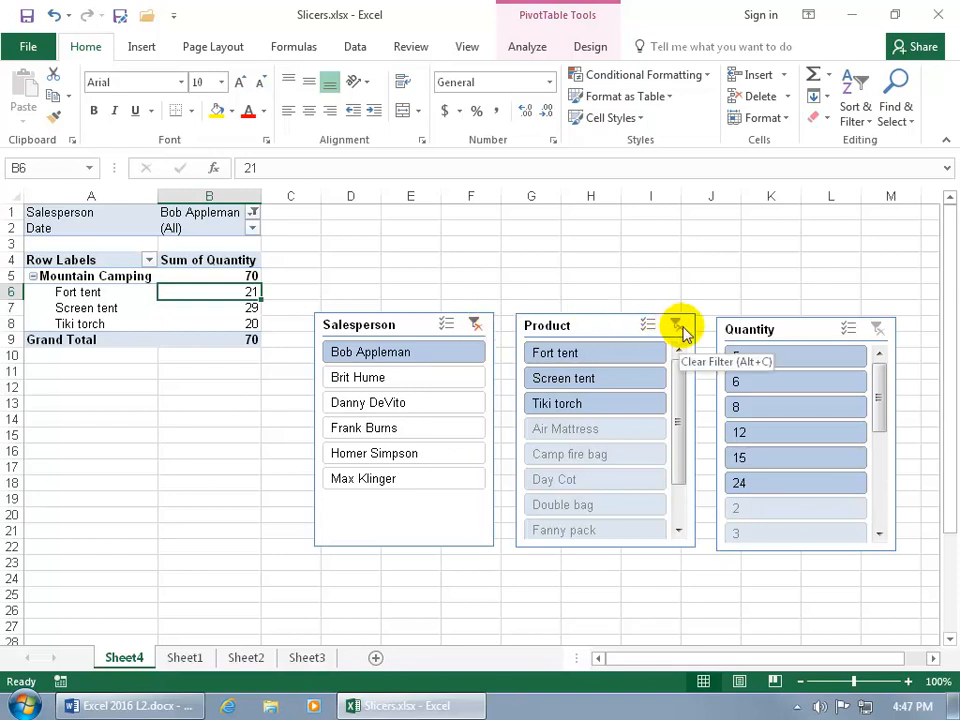
left_click(475, 325)
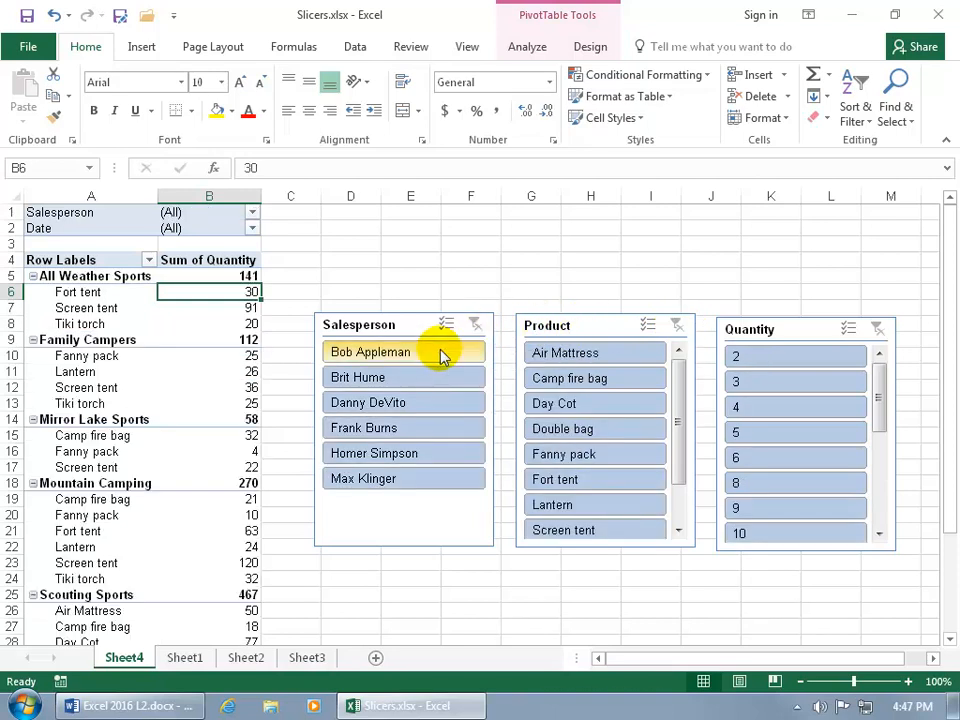
Filter the pivot table to the first, third and fifth salespeople together in the Salesperson slicer
left_click(442, 353)
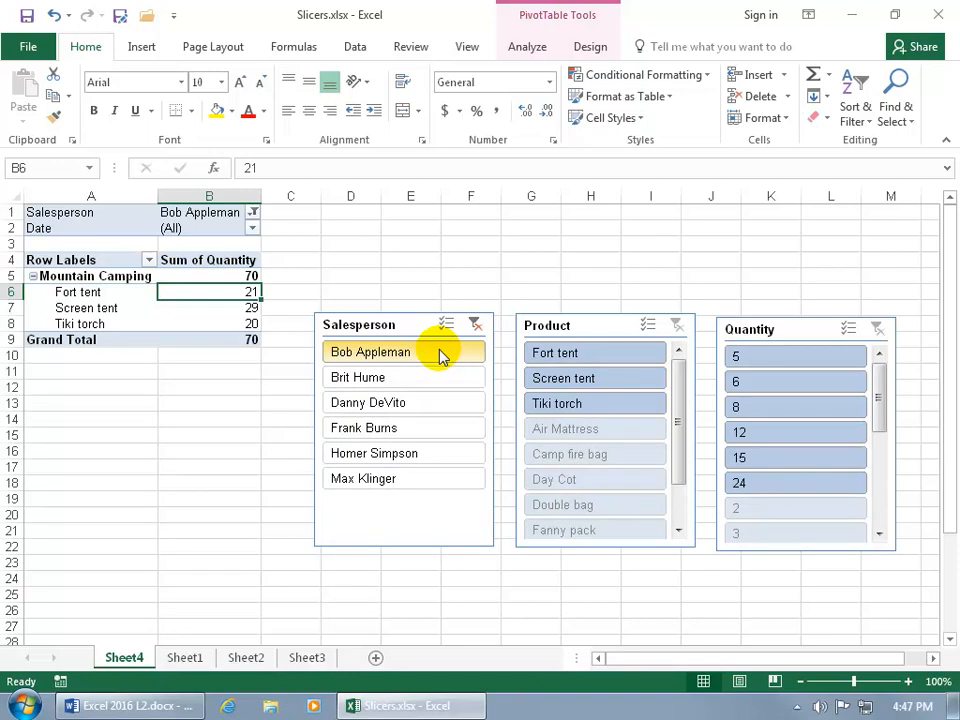
left_click(377, 402, "ctrl")
left_click(381, 454, "ctrl")
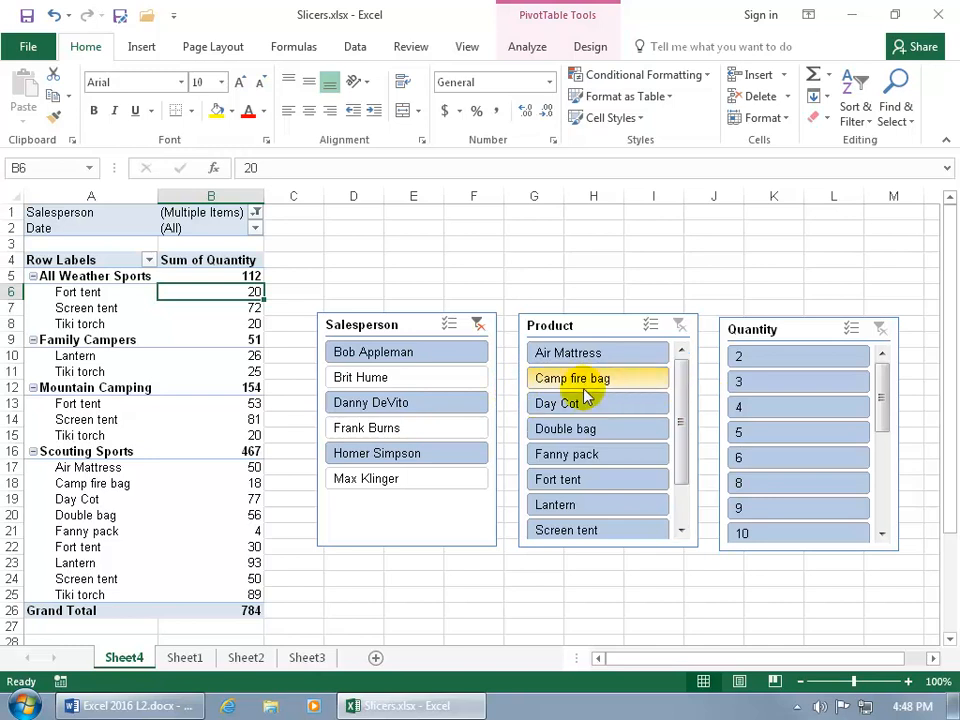
Filter the pivot table to only the second salesperson in the Salesperson slicer and Camp fire bag in the Product slicer
left_click(435, 378)
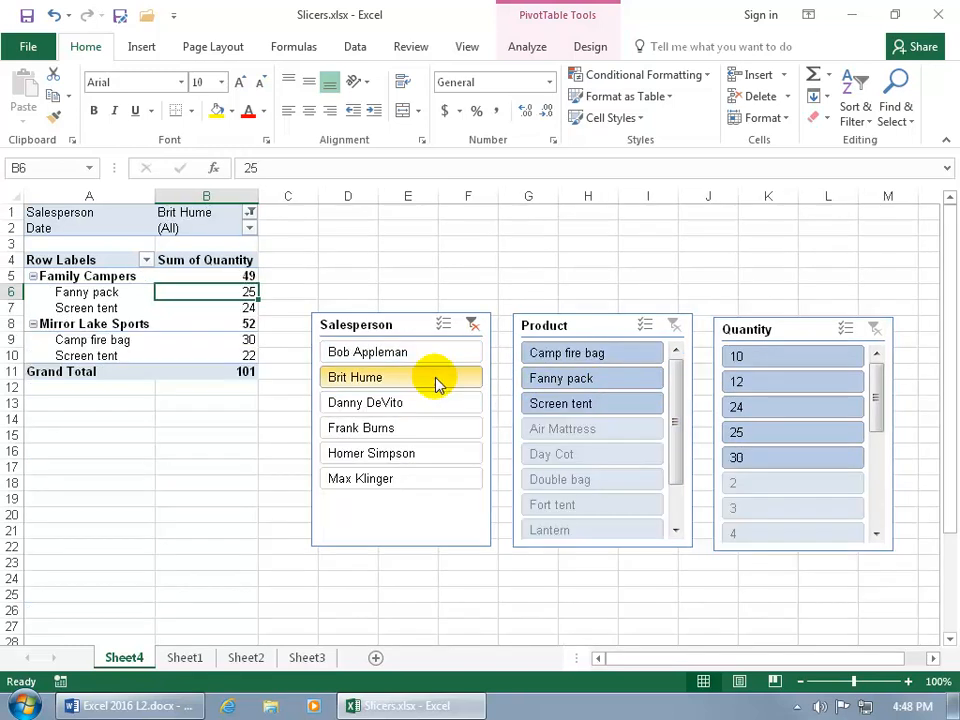
left_click(553, 361)
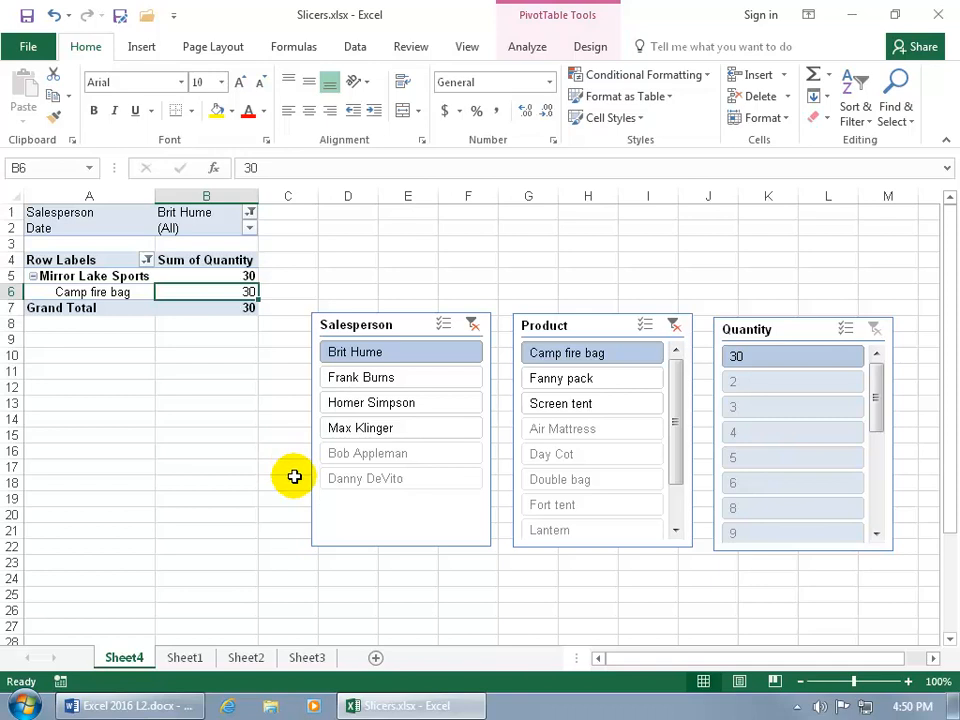
Examine the products sold by the salespeople in rows 29–34 and 35–42 of the Sheet1 source data, and return to Sheet4
left_click(187, 656)
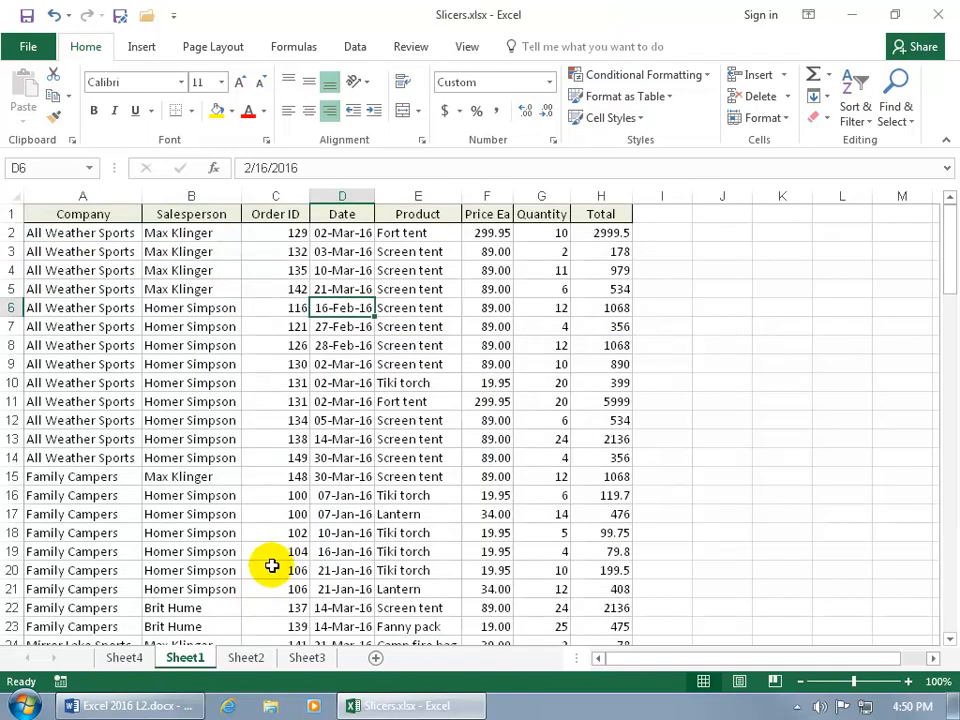
scroll(268, 568, "down", 4)
scroll(273, 563, "down", 1)
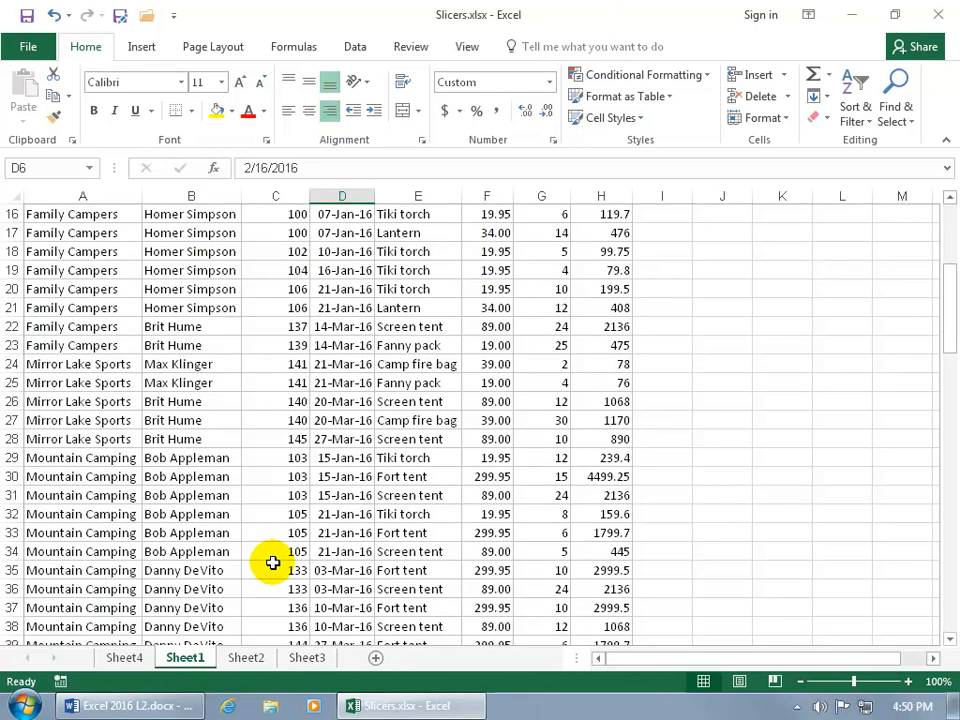
left_click_drag(214, 458, 405, 545)
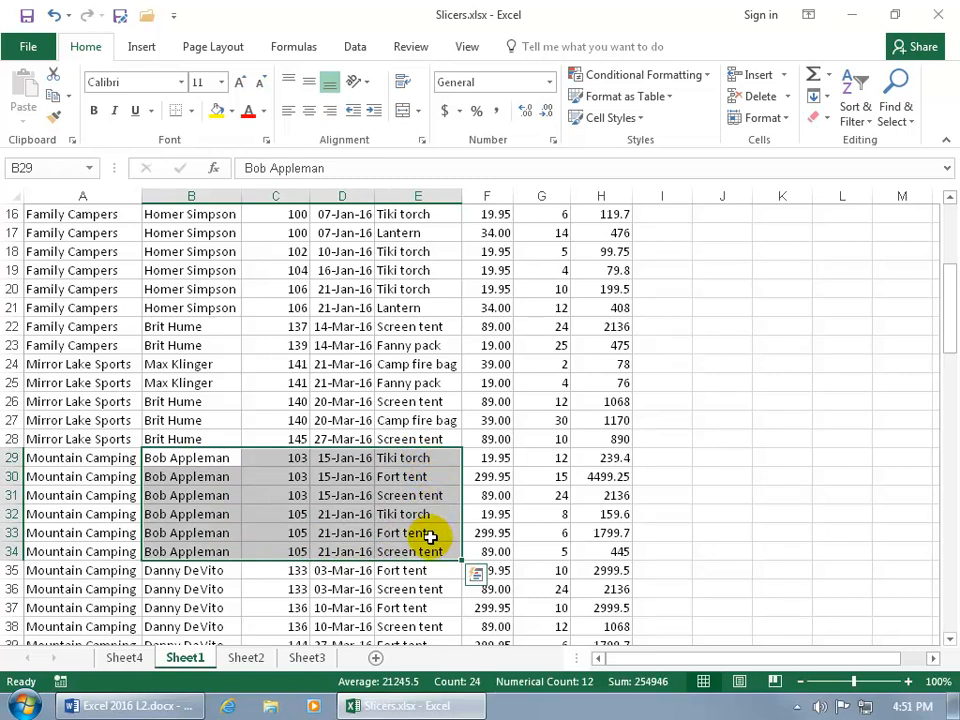
scroll(405, 530, "down", 2)
left_click_drag(212, 459, 400, 585)
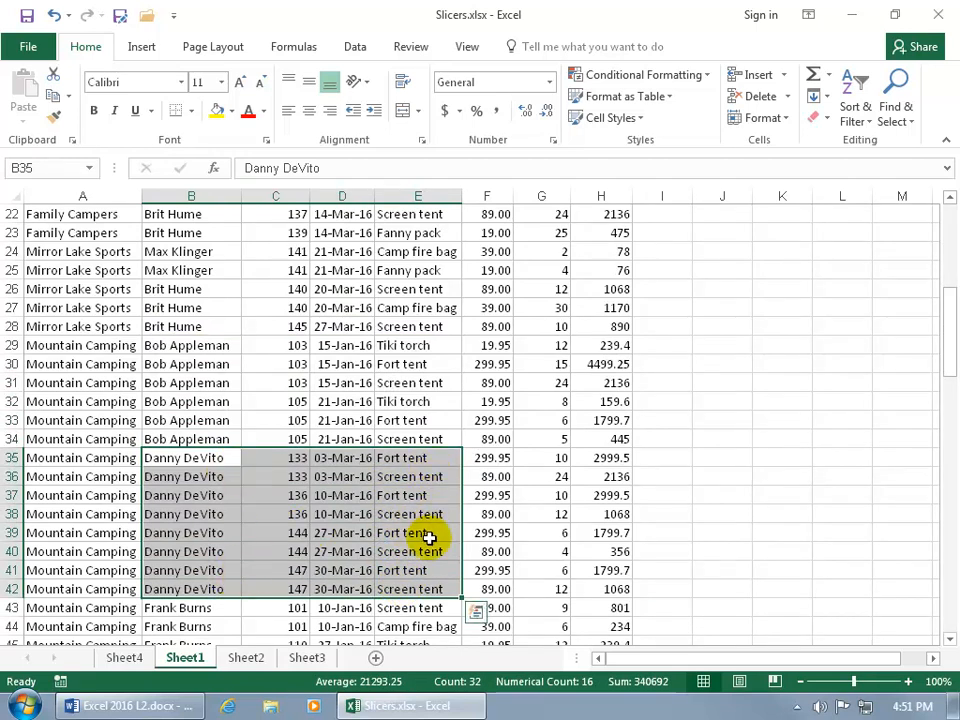
left_click(128, 652)
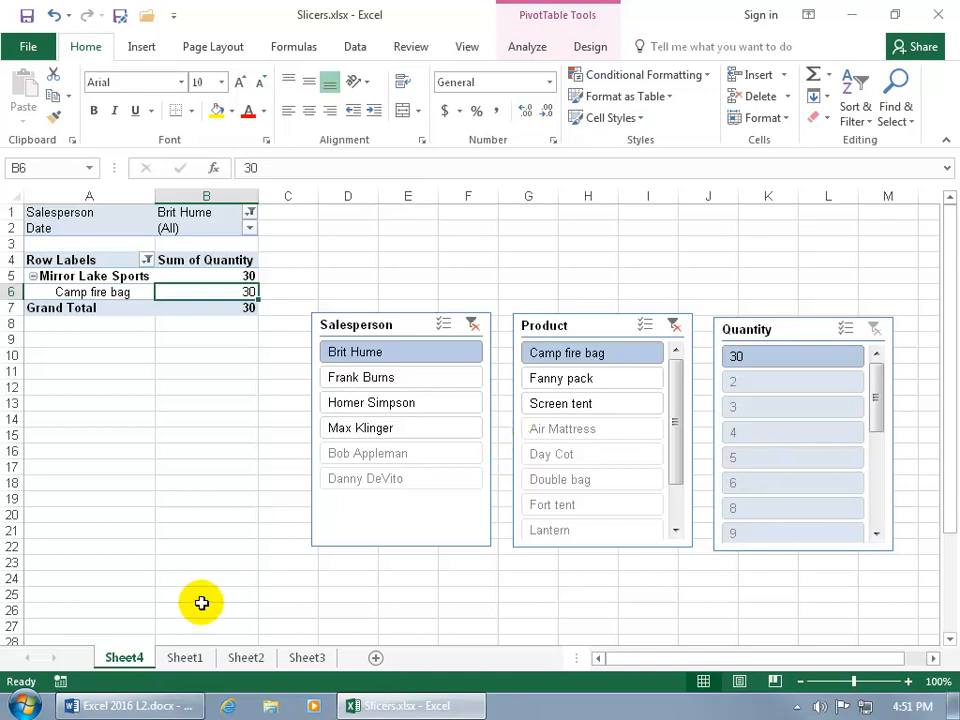
Examine the filtered salesperson's products in rows 22–23 and 26–28 of Sheet1, and look through the remaining source records
left_click(185, 657)
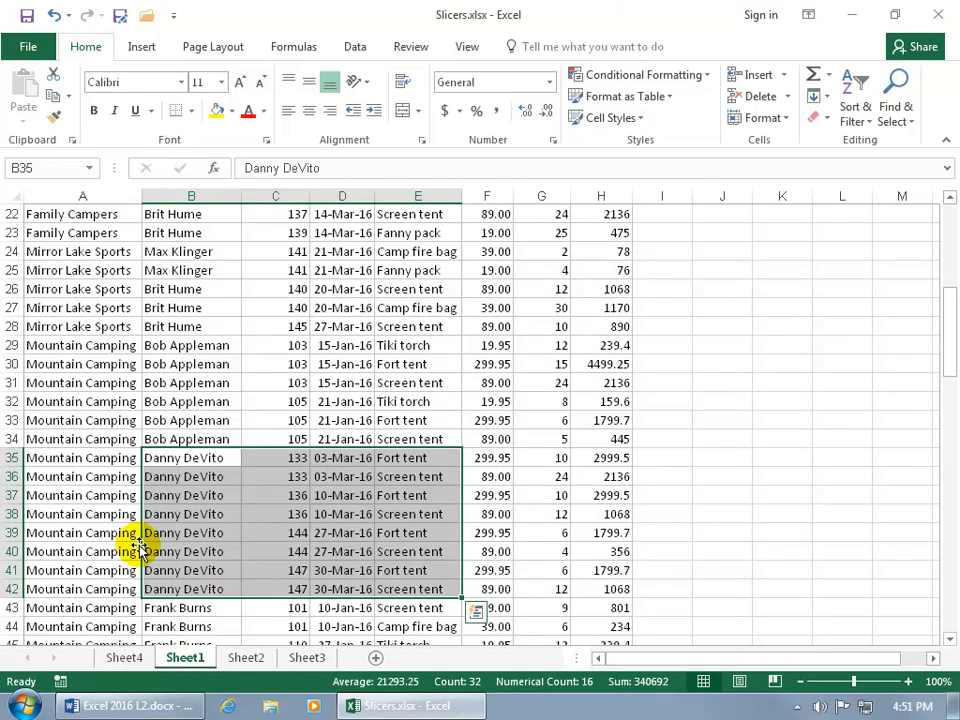
scroll(167, 519, "up", 3)
left_click_drag(195, 390, 416, 394)
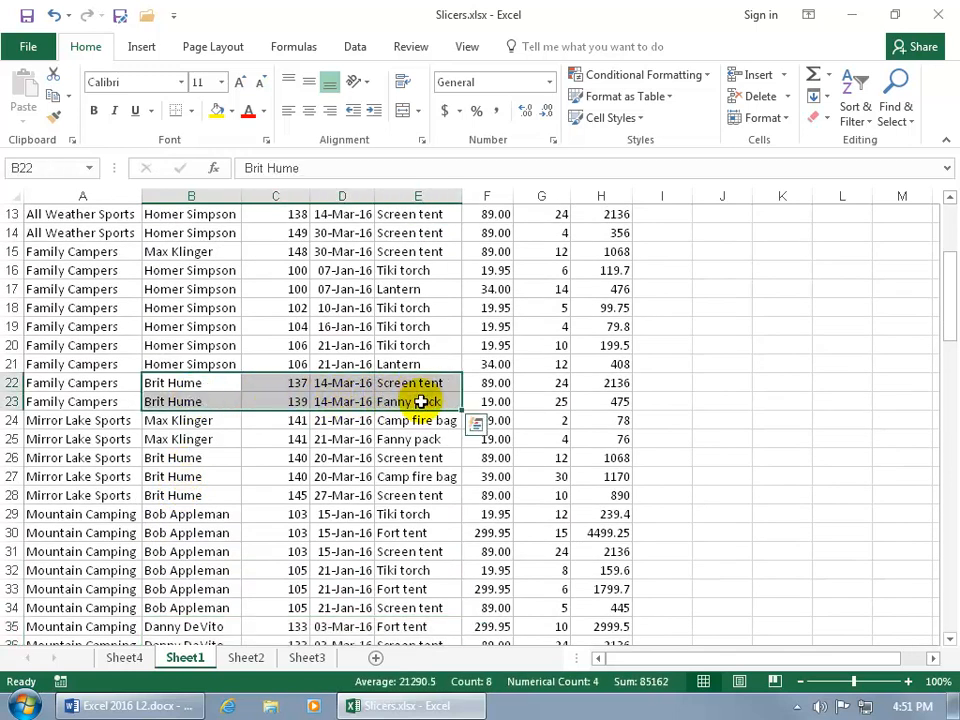
left_click_drag(219, 456, 418, 491)
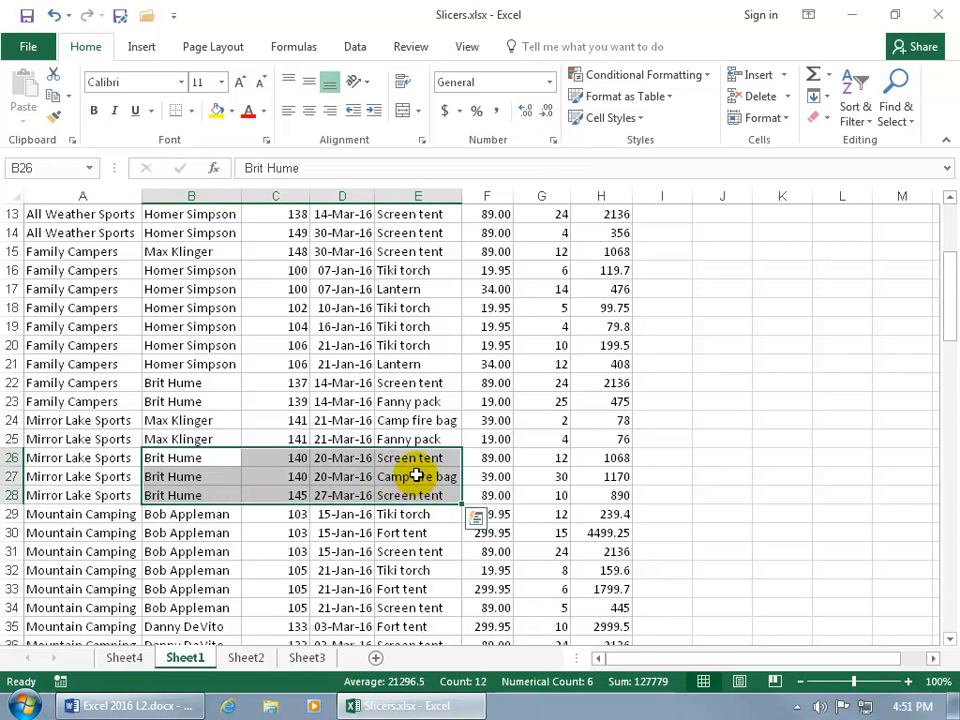
scroll(416, 476, "down", 8)
scroll(416, 476, "down", 12)
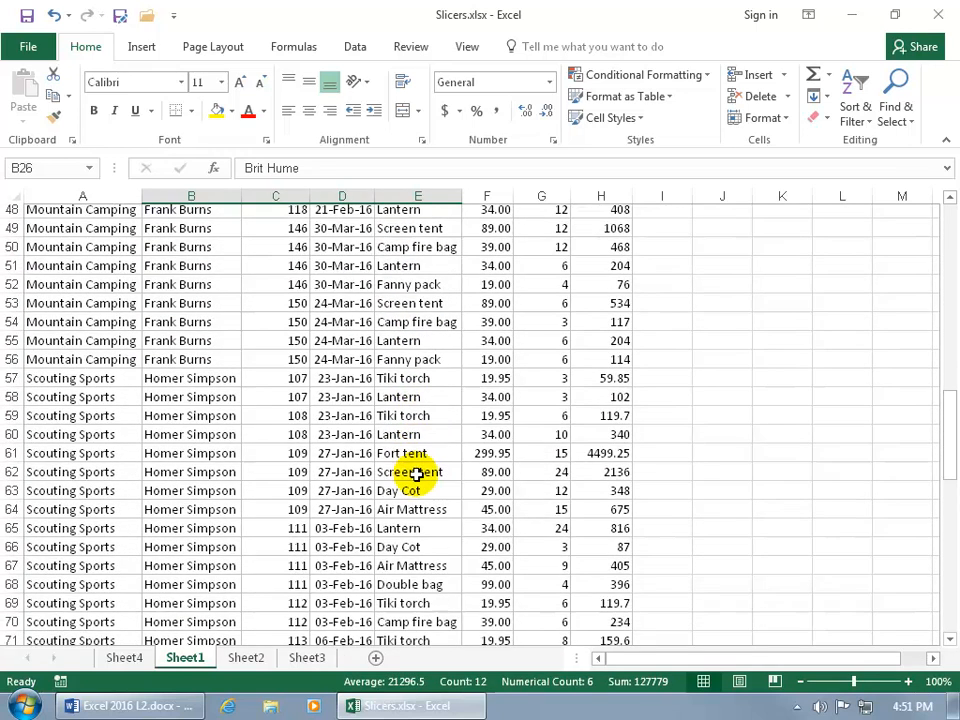
scroll(416, 476, "down", 8)
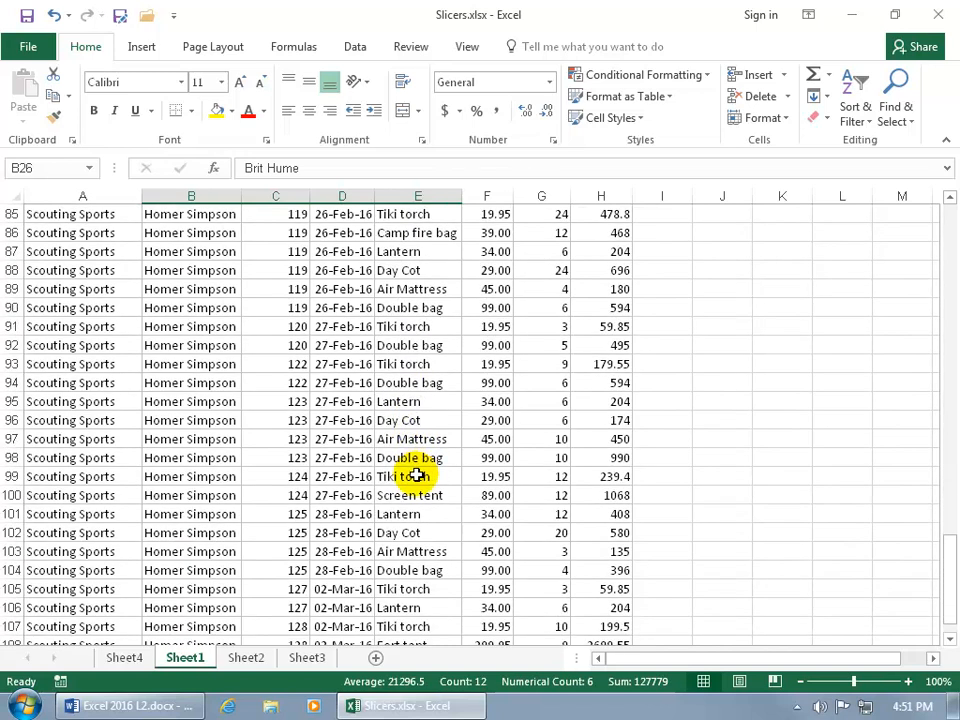
On Sheet4, clear the Salesperson slicer's filter and filter the pivot table to only Screen tent in the Product slicer
scroll(416, 476, "up", 15)
scroll(416, 476, "up", 17)
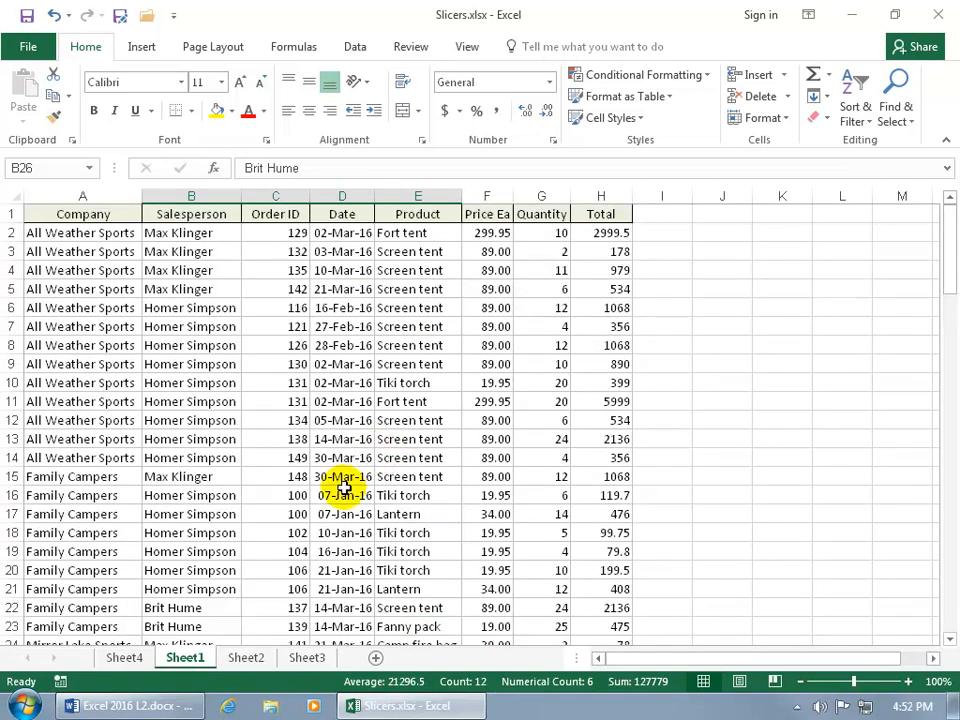
left_click(135, 658)
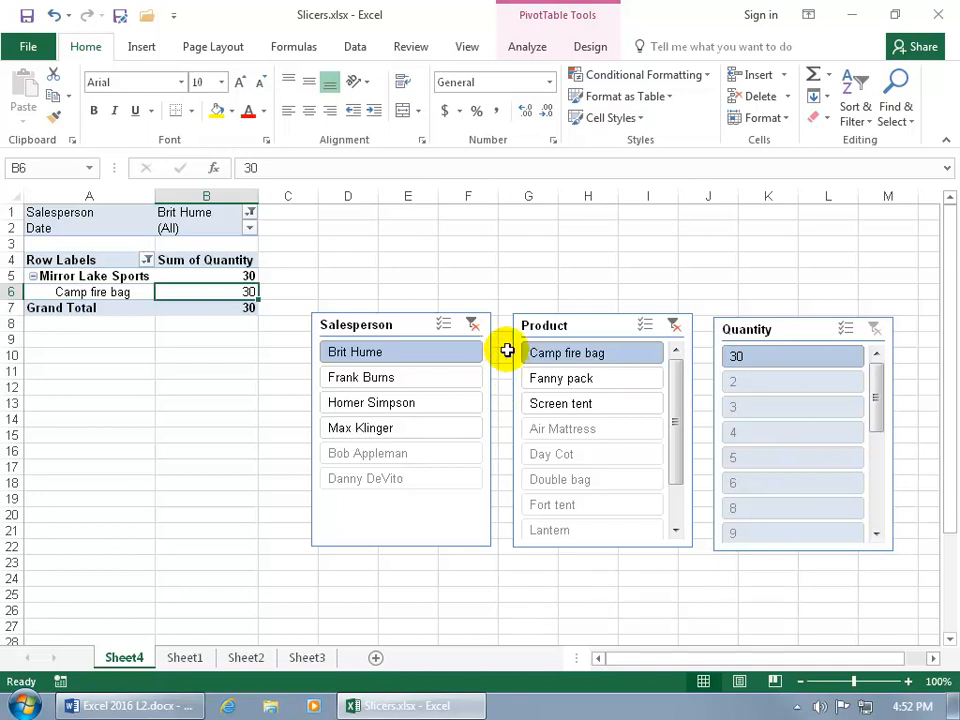
left_click(473, 325)
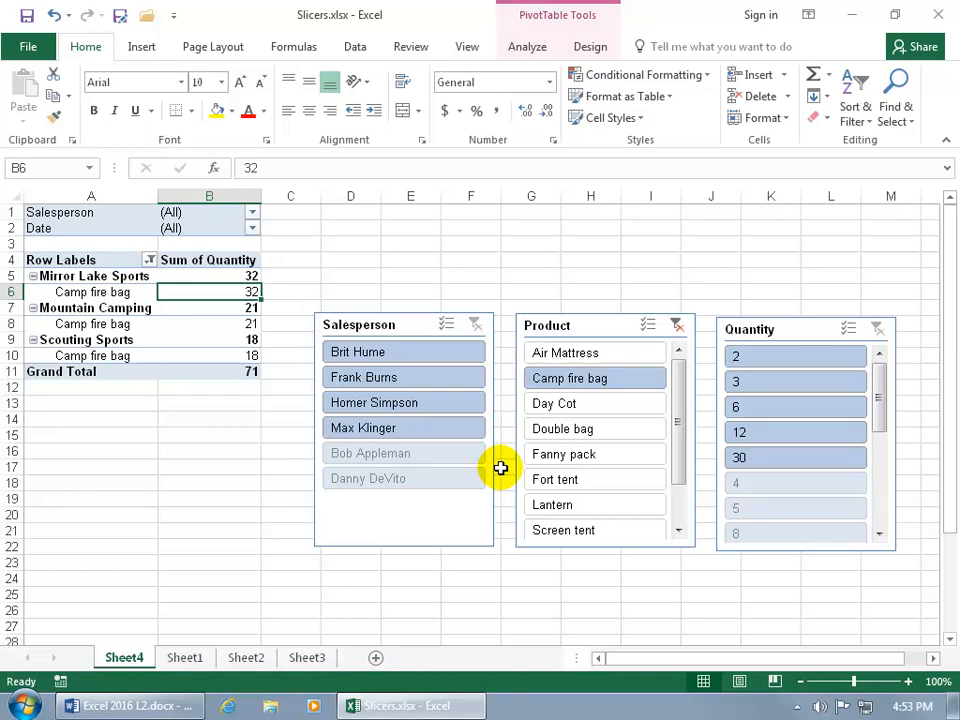
left_click(568, 537, "ctrl")
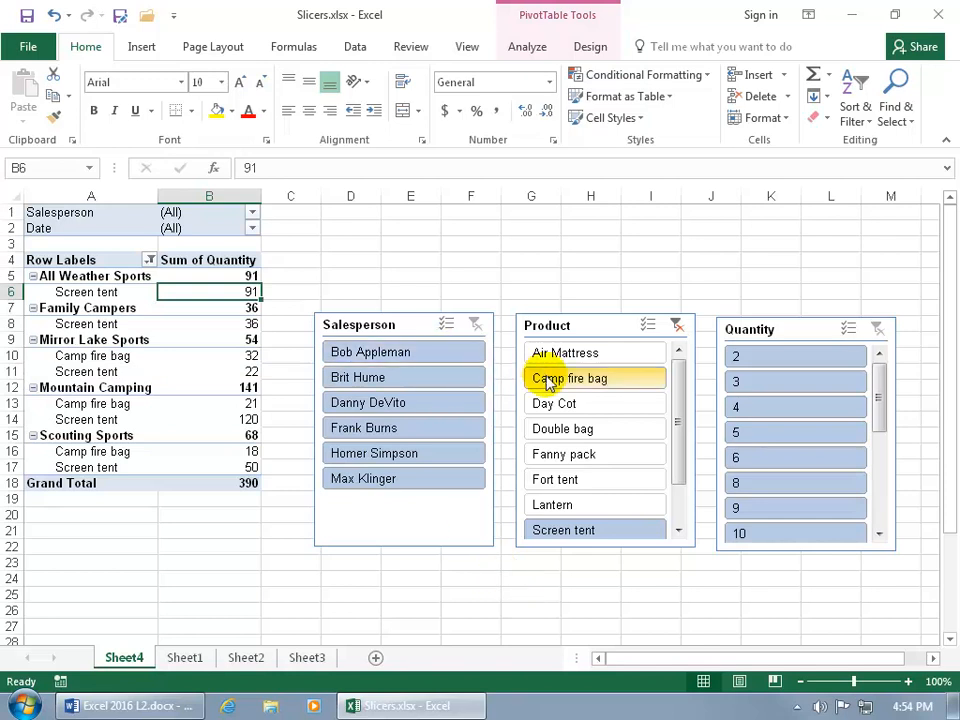
left_click(573, 532)
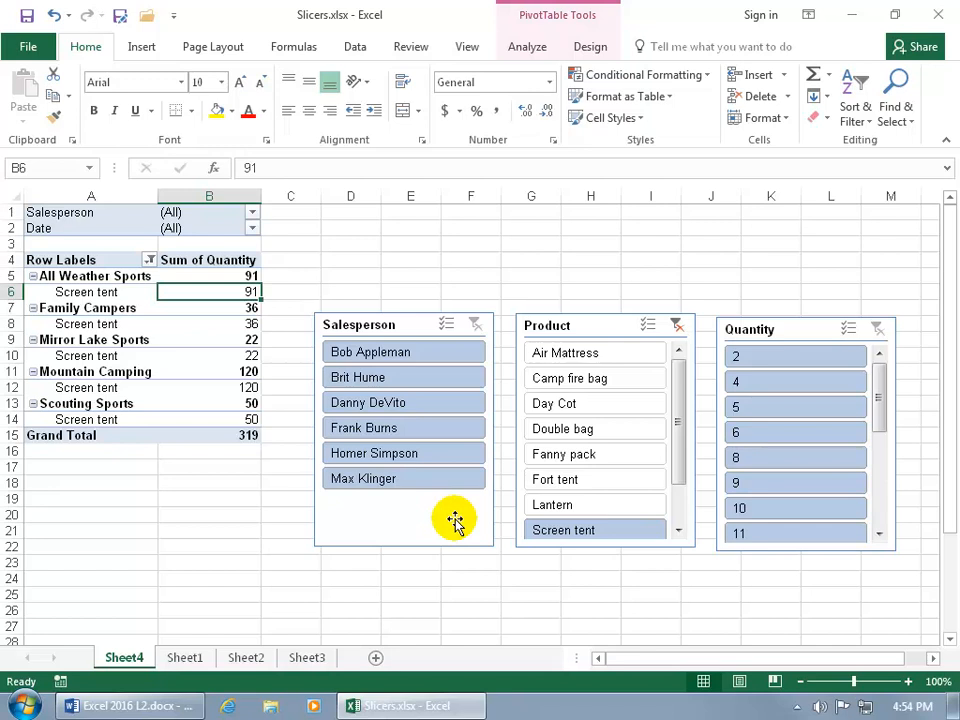
Apply the light green style to the Product slicer, light red to the Salesperson slicer and light orange to the Quantity slicer
left_click(589, 328)
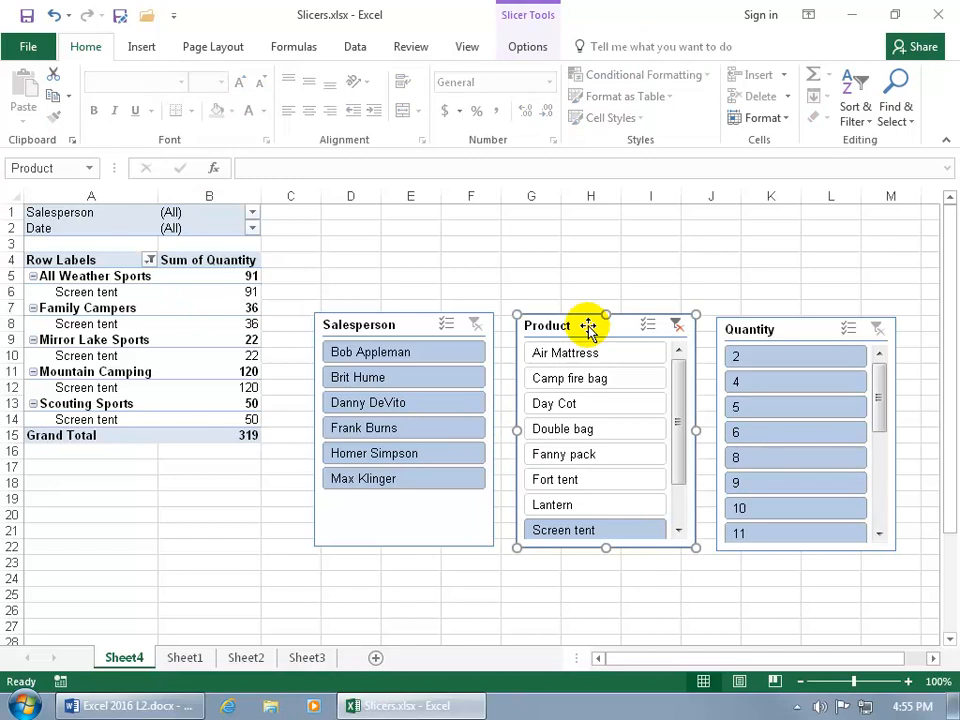
left_click(528, 48)
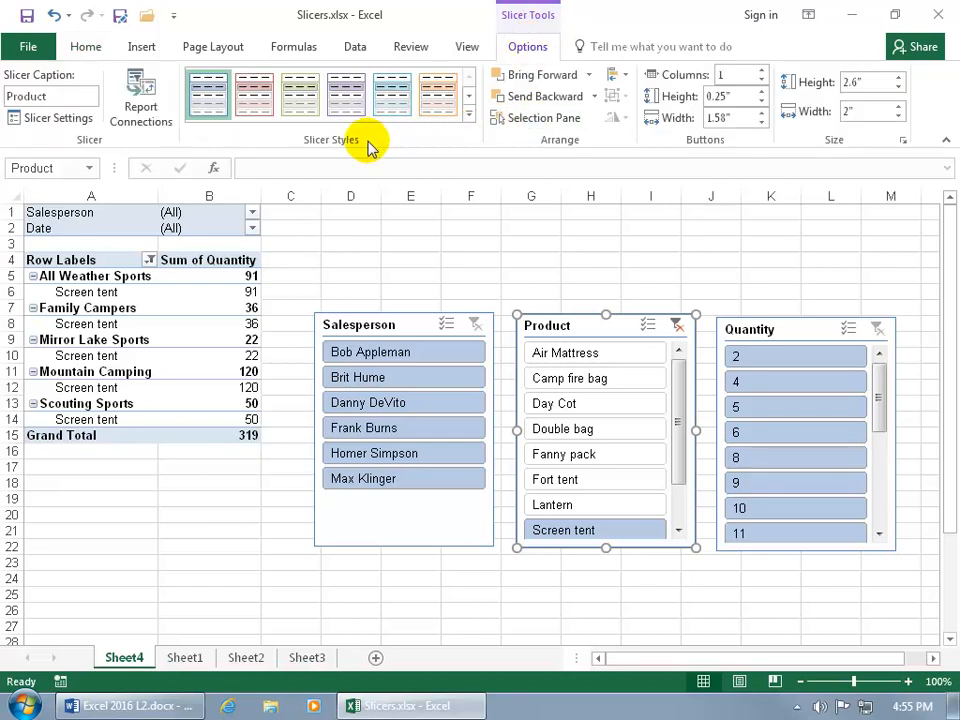
left_click(467, 113)
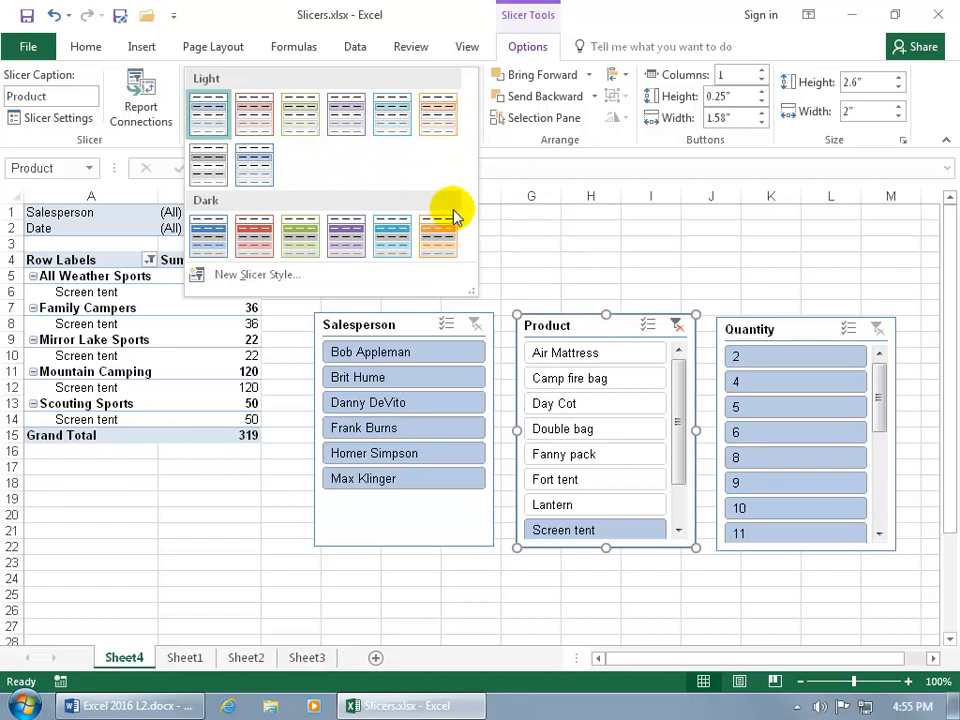
left_click(300, 113)
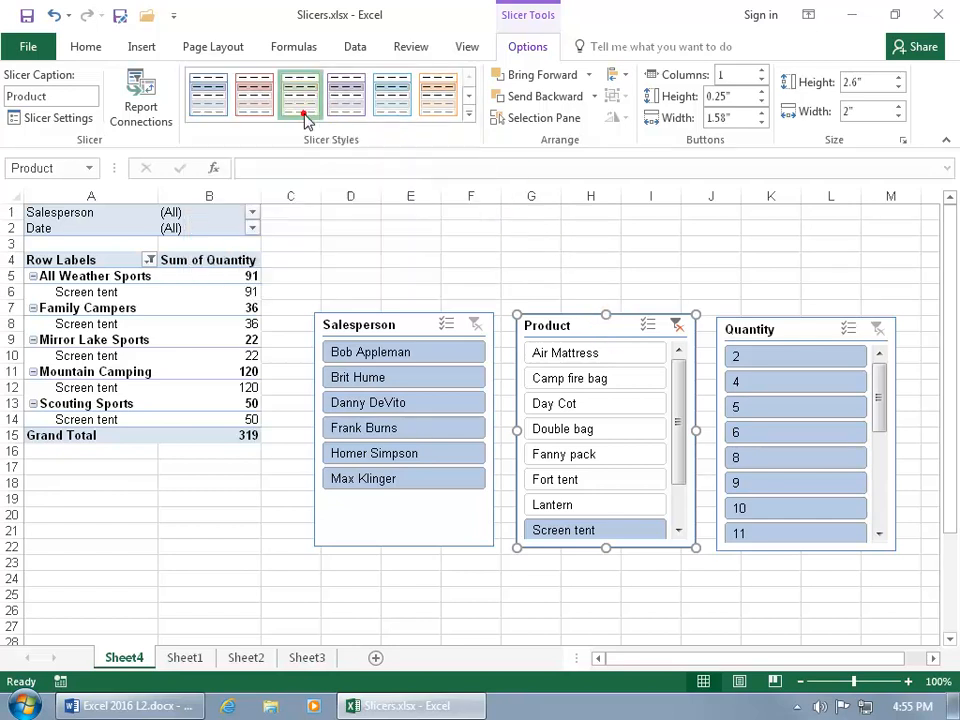
left_click(405, 333)
left_click(255, 102)
left_click(787, 332)
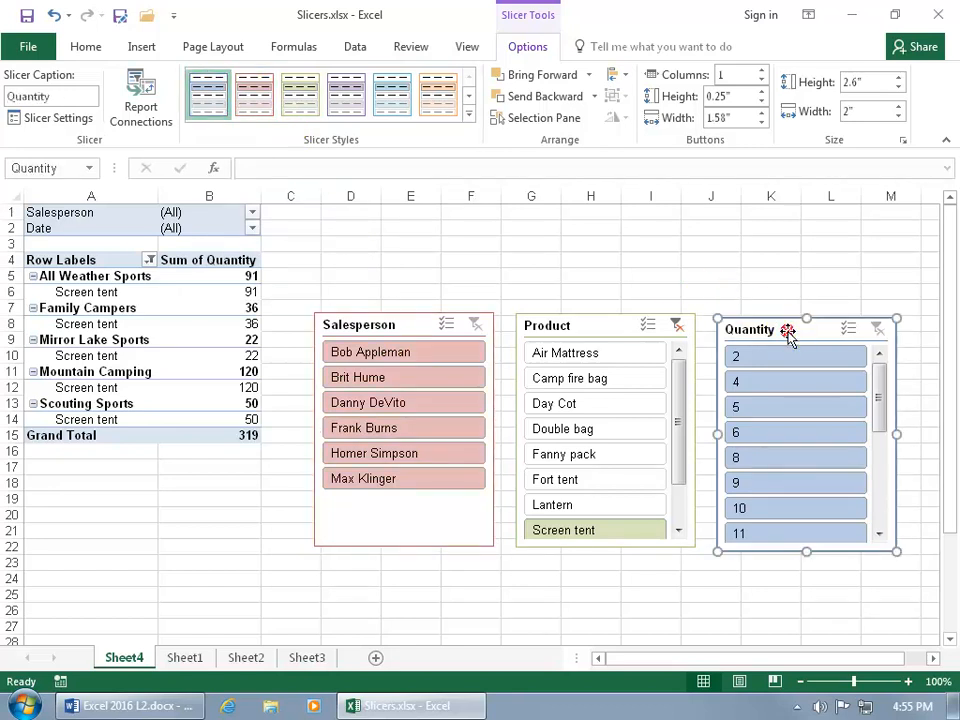
left_click(440, 97)
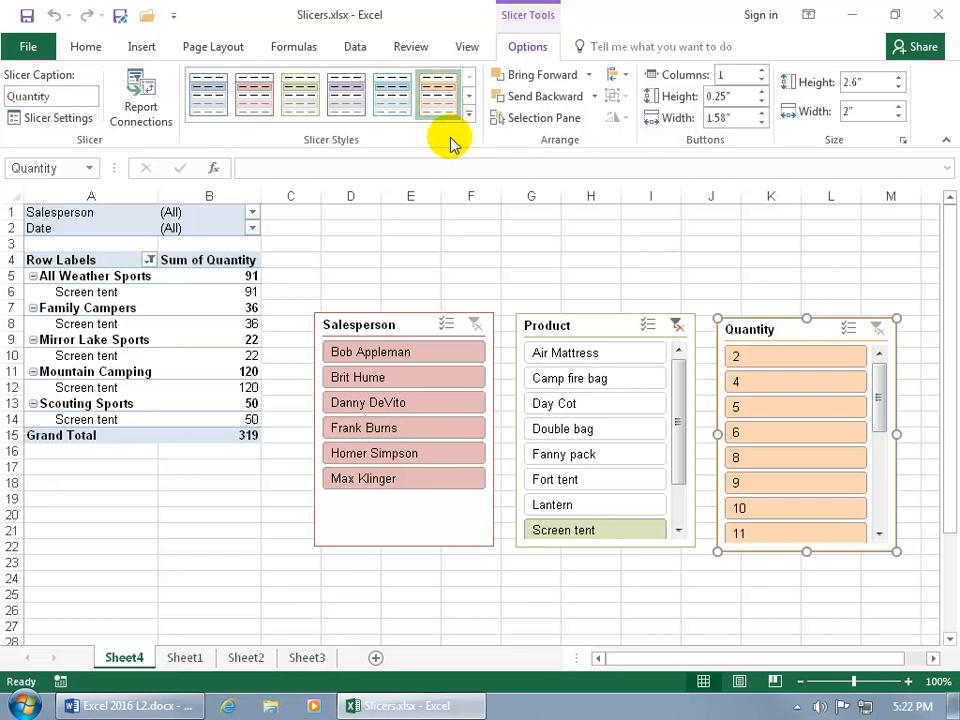
Rename the source data sheet Sheet1 as Database
left_click(186, 659)
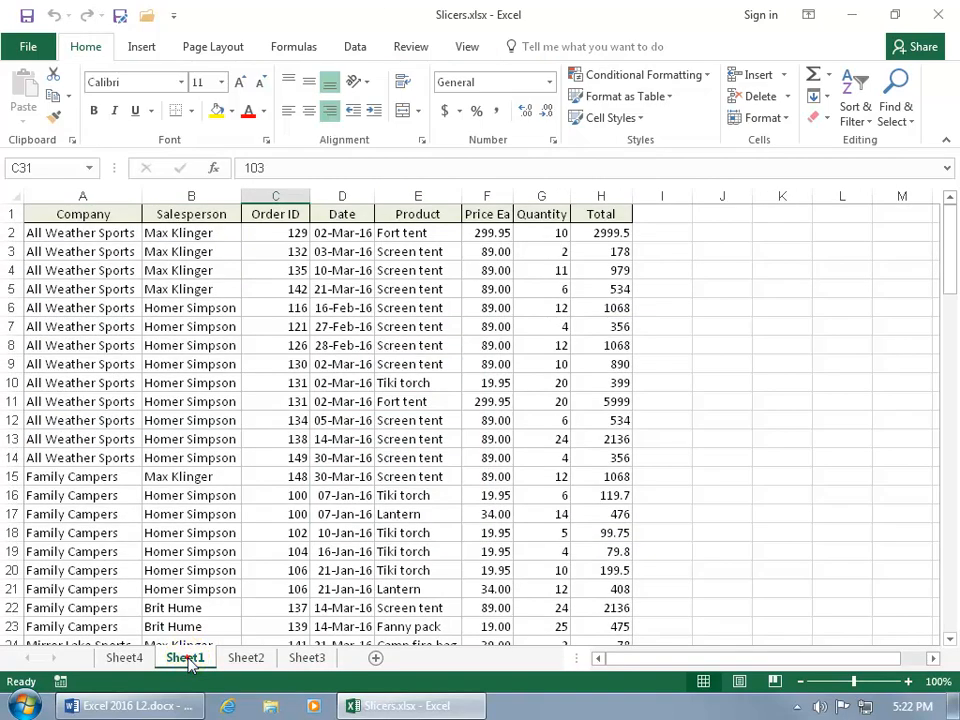
double_click(186, 658)
type("Database")
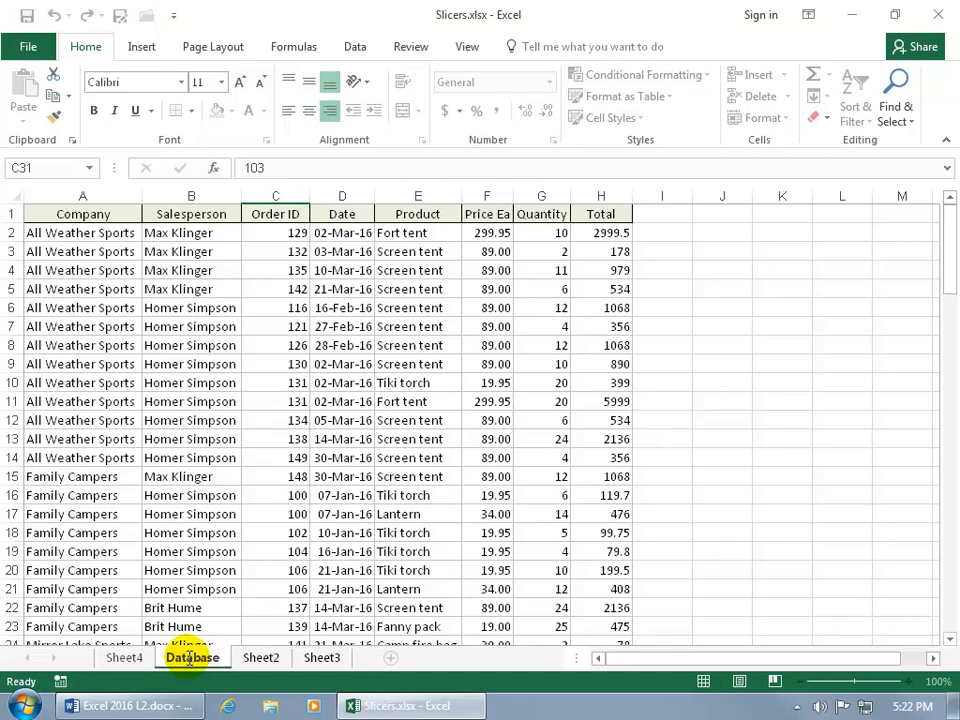
key("Return")
Create a second pivot table on a new worksheet from the Database range A1:H109
left_click(214, 515)
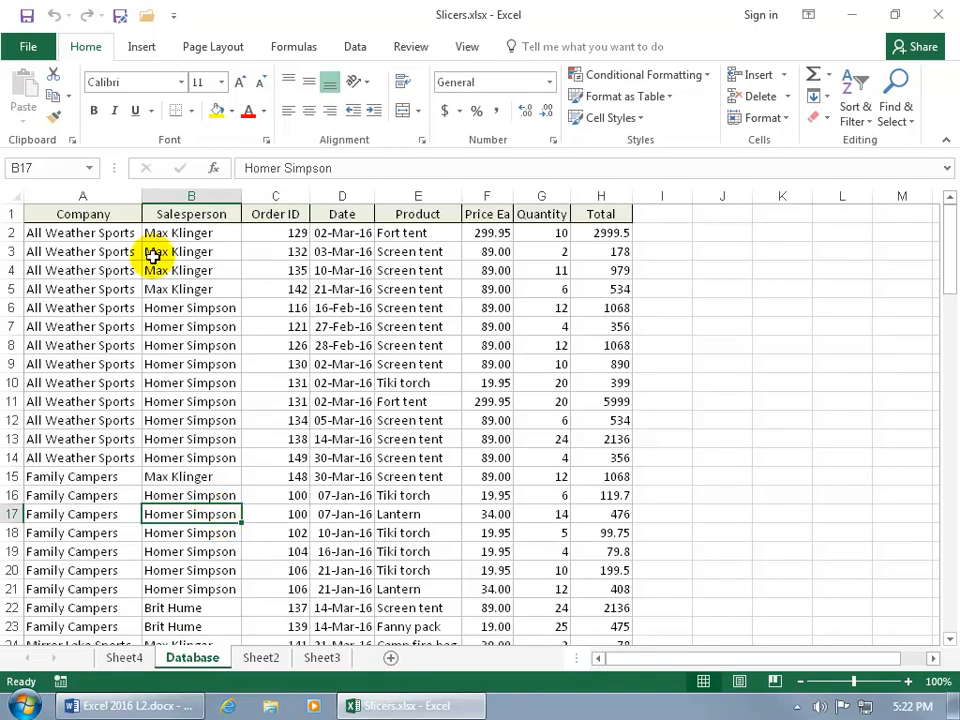
left_click(145, 50)
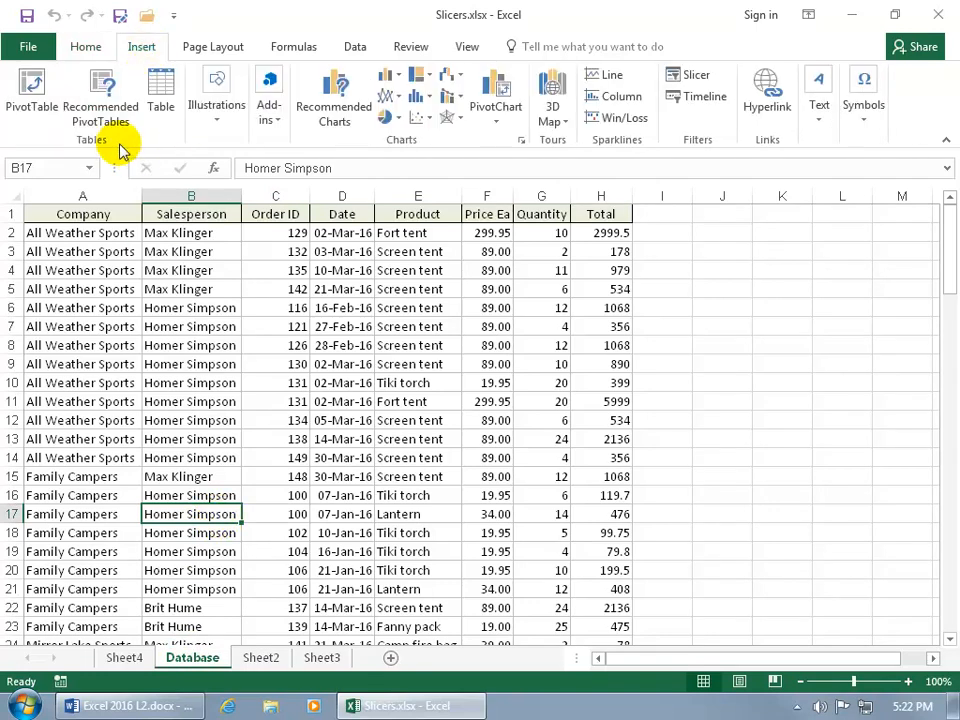
left_click(32, 86)
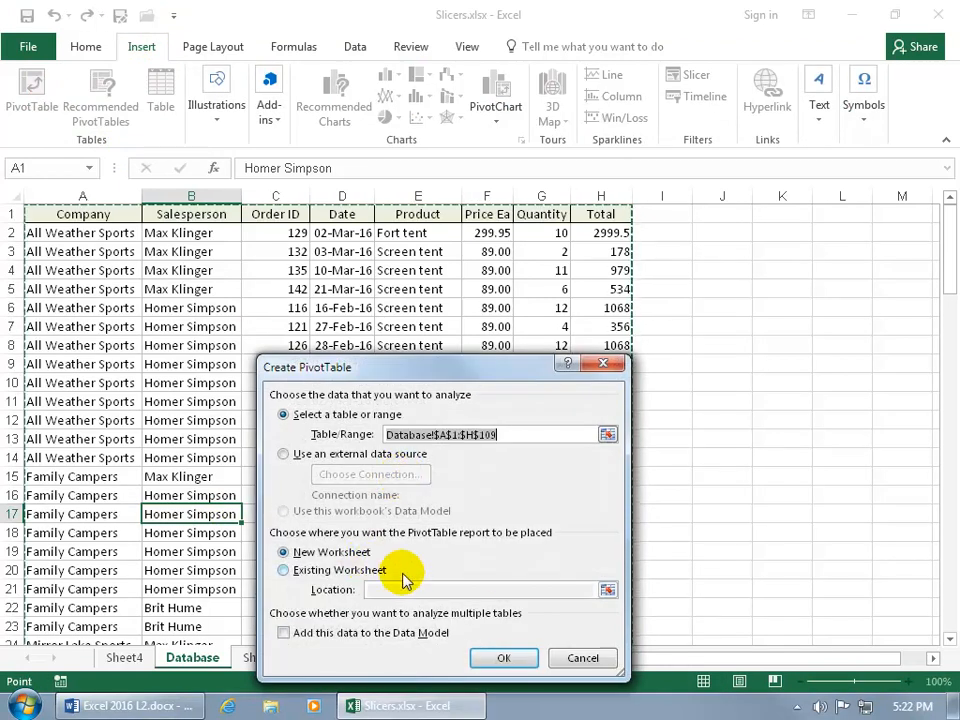
left_click(500, 656)
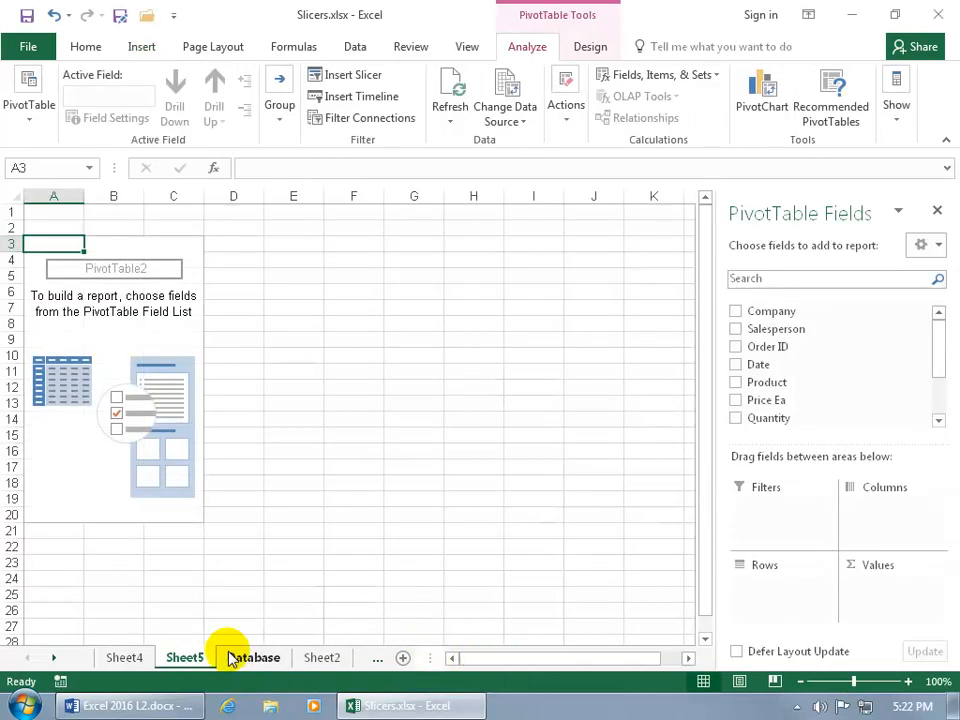
Rename the new pivot table's sheet, Sheet5, as P2
left_click(186, 660)
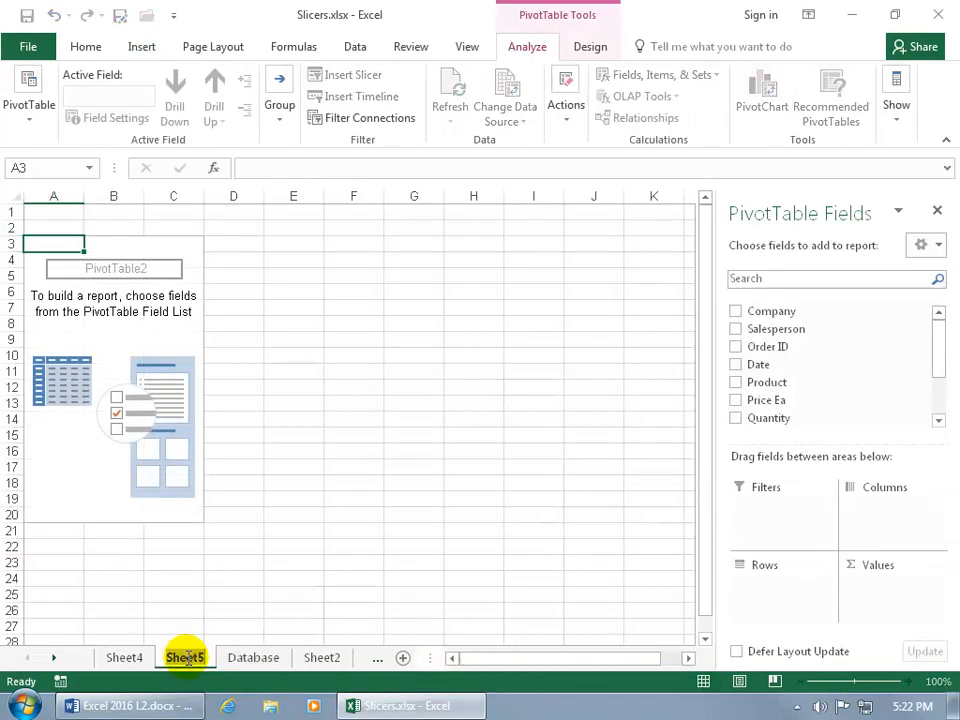
double_click(186, 658)
type("P2")
key("Return")
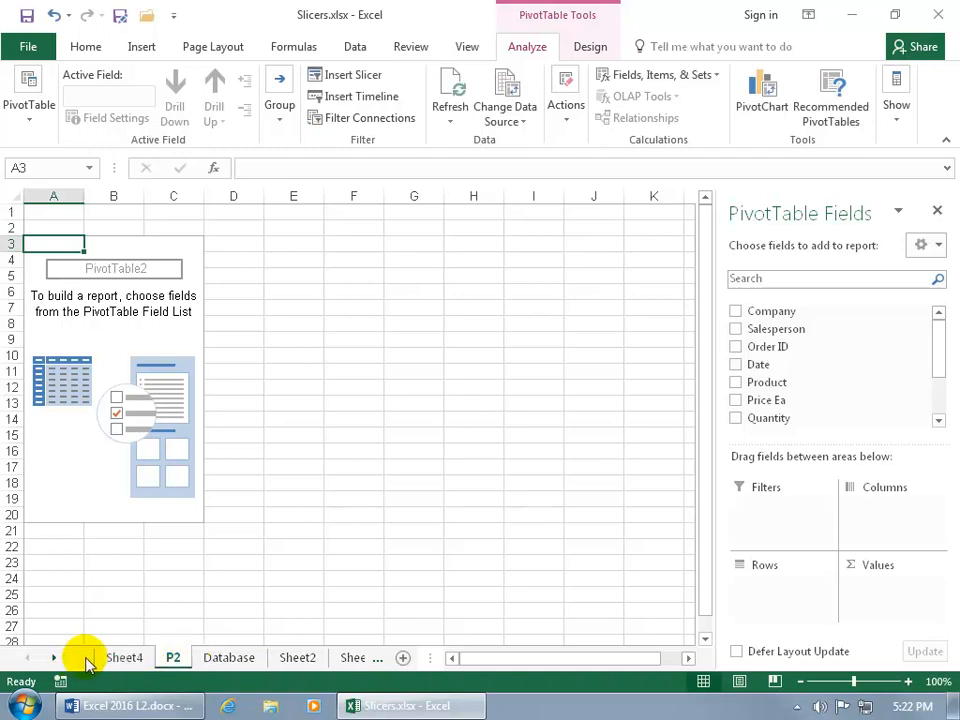
Rename Sheet4, which holds the first pivot table and its slicers, as P1
left_click(128, 658)
double_click(125, 658)
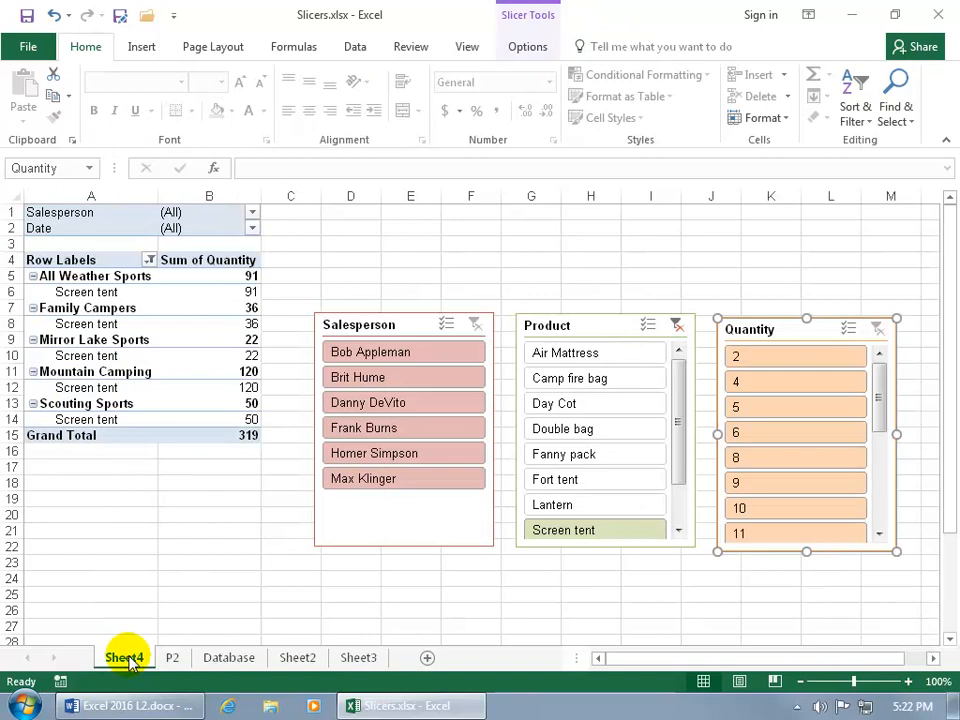
type("P1")
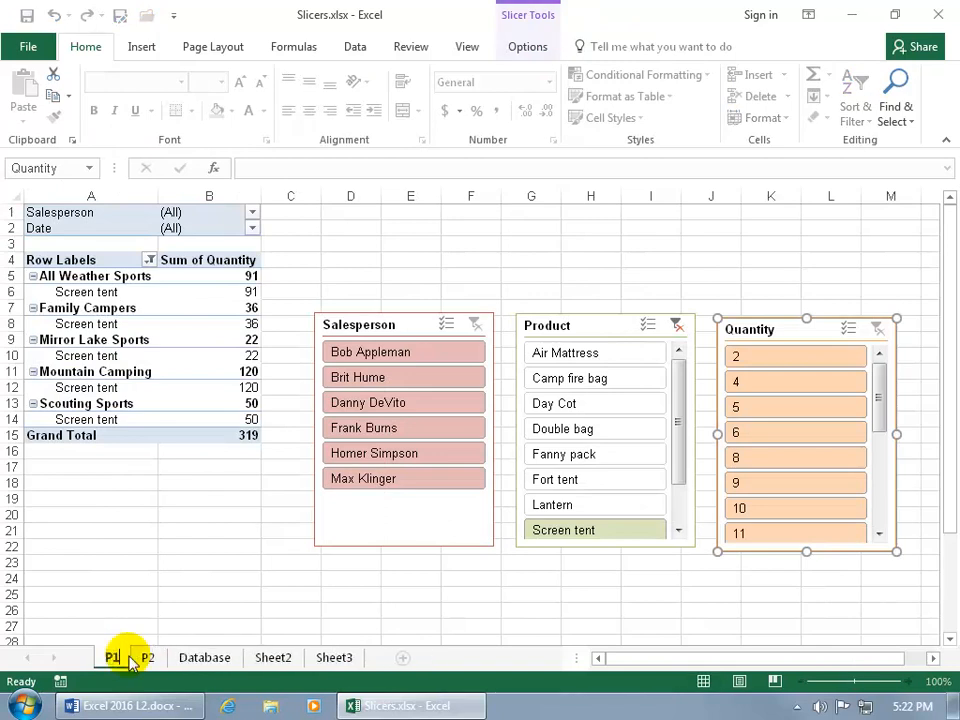
key("Return")
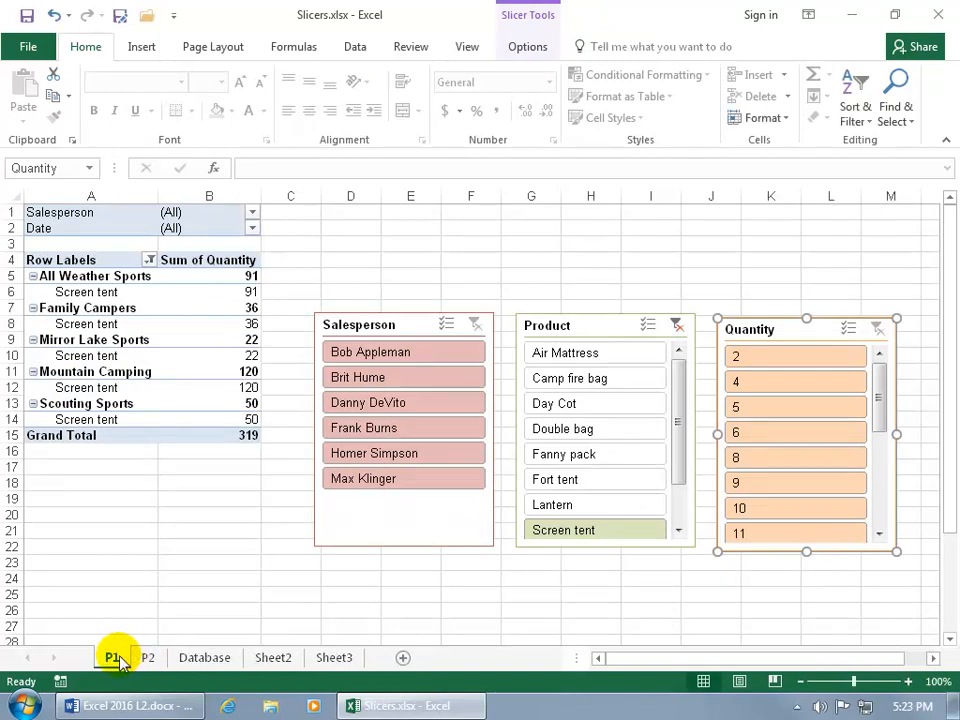
Add the Company, Salesperson, Date, Product and Quantity fields to the pivot table on sheet P2
left_click(147, 658)
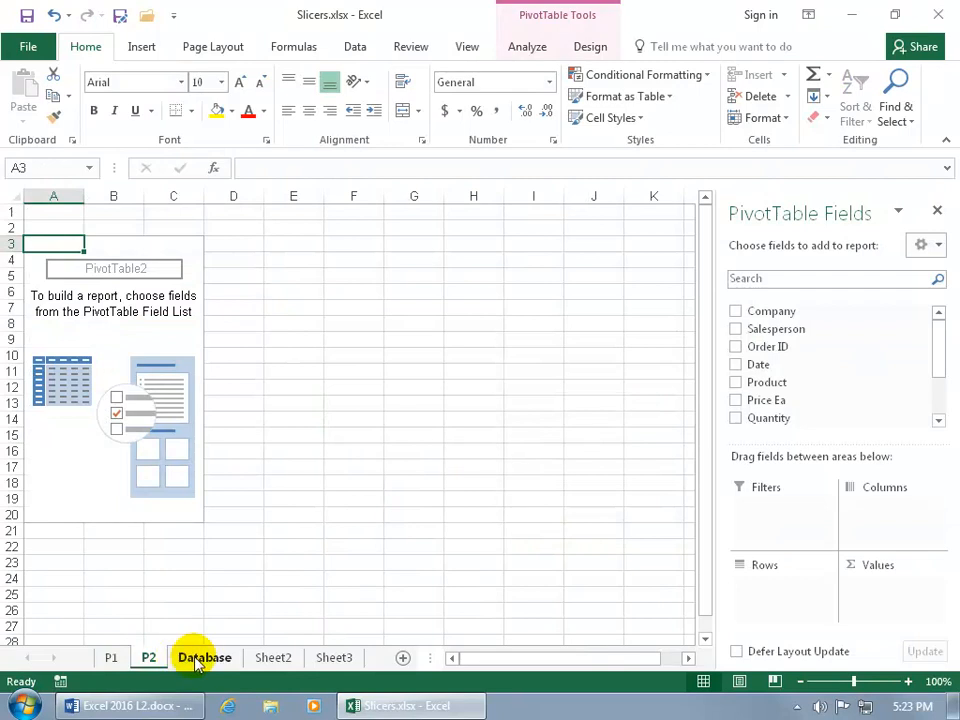
left_click(736, 312)
left_click(736, 329)
left_click(735, 364)
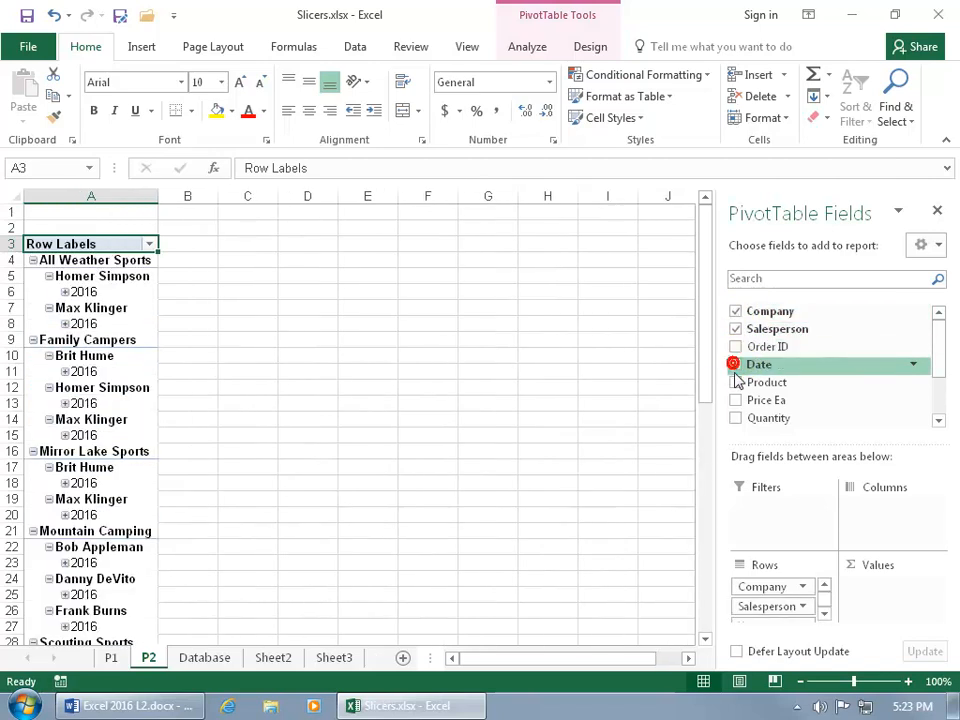
left_click(735, 382)
left_click(735, 418)
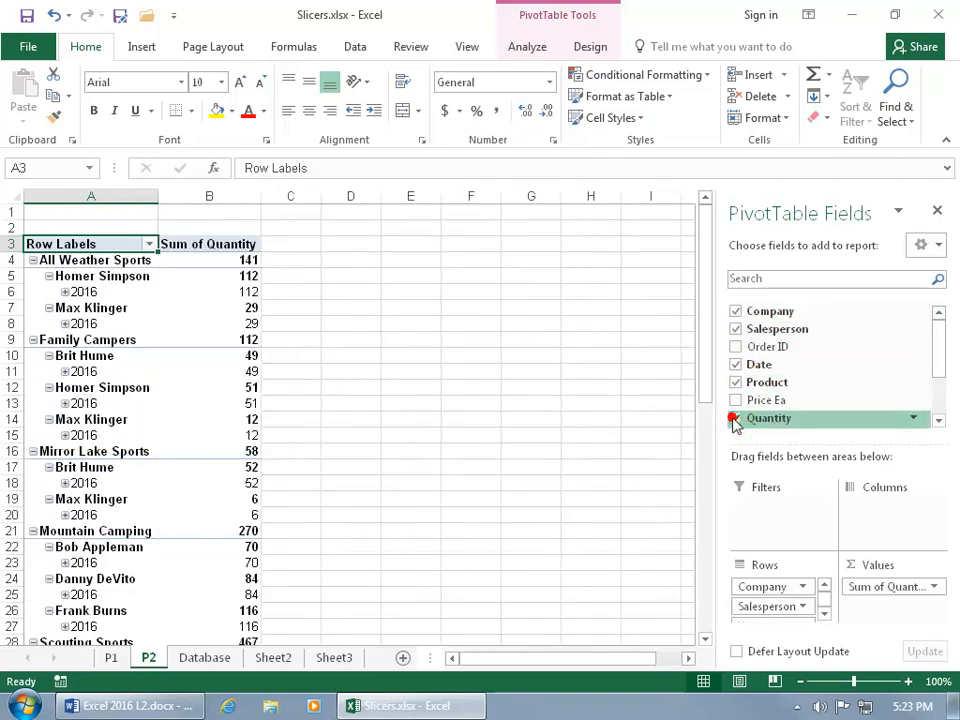
Remove the year and quarter date groupings from the rows of the pivot table on P2
left_click(824, 614)
left_click_drag(781, 599, 516, 577)
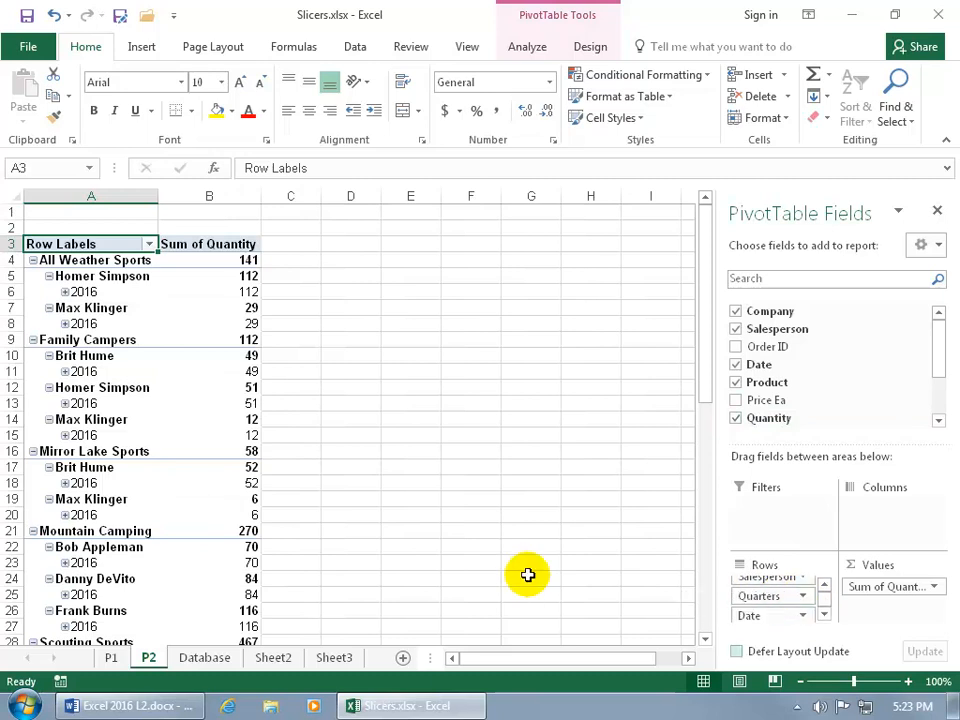
left_click_drag(762, 597, 405, 561)
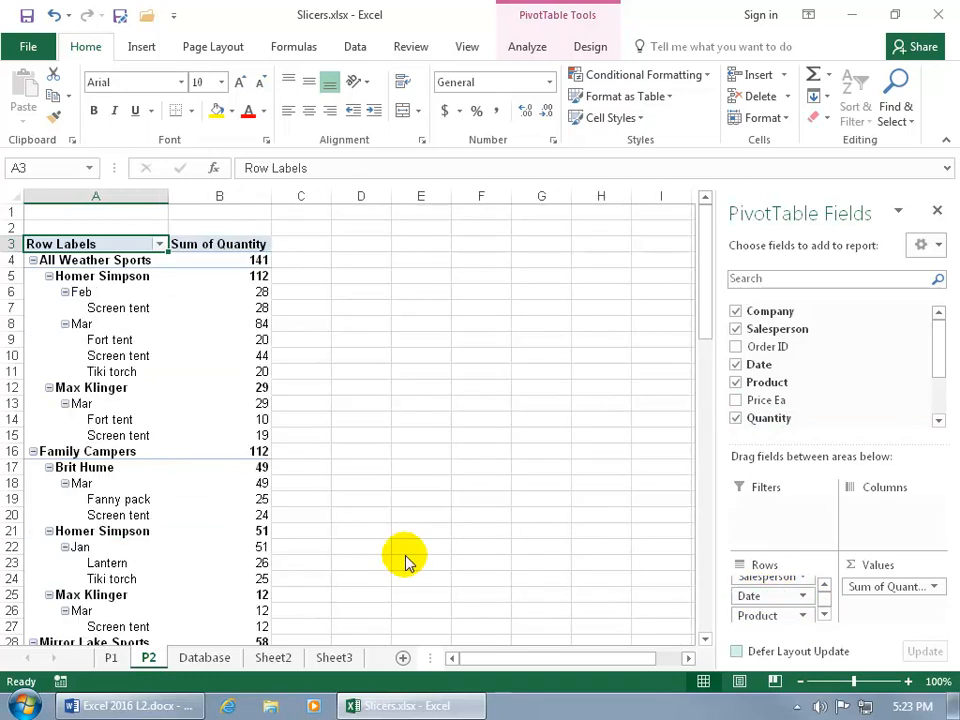
Make Salesperson and Date report filters of the P2 pivot table instead of row fields
left_click(824, 585)
left_click_drag(776, 592, 778, 515)
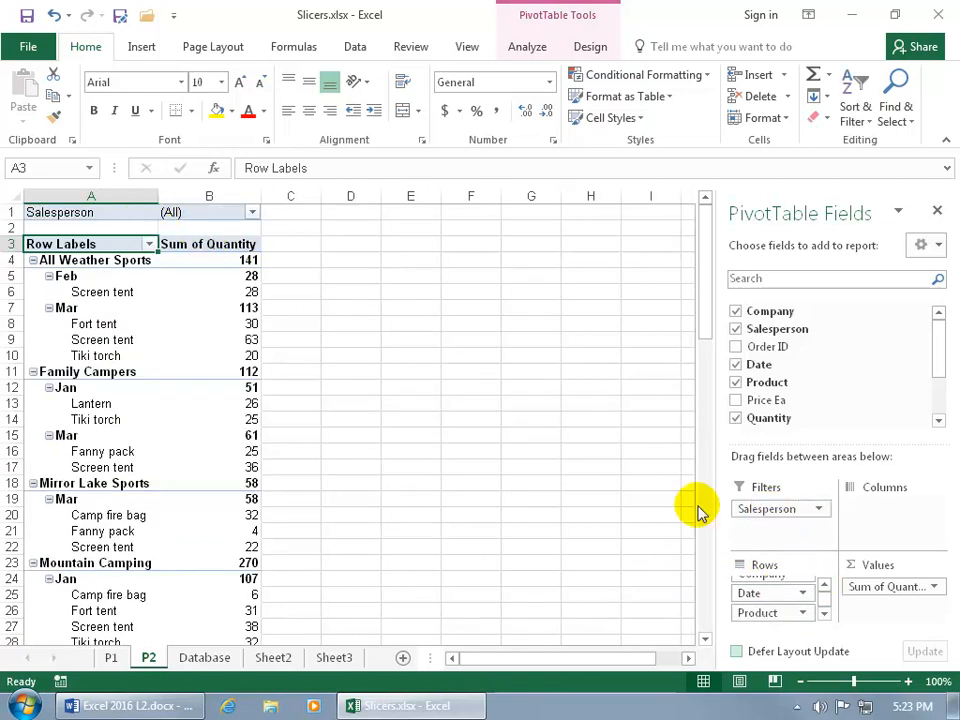
left_click_drag(767, 592, 785, 532)
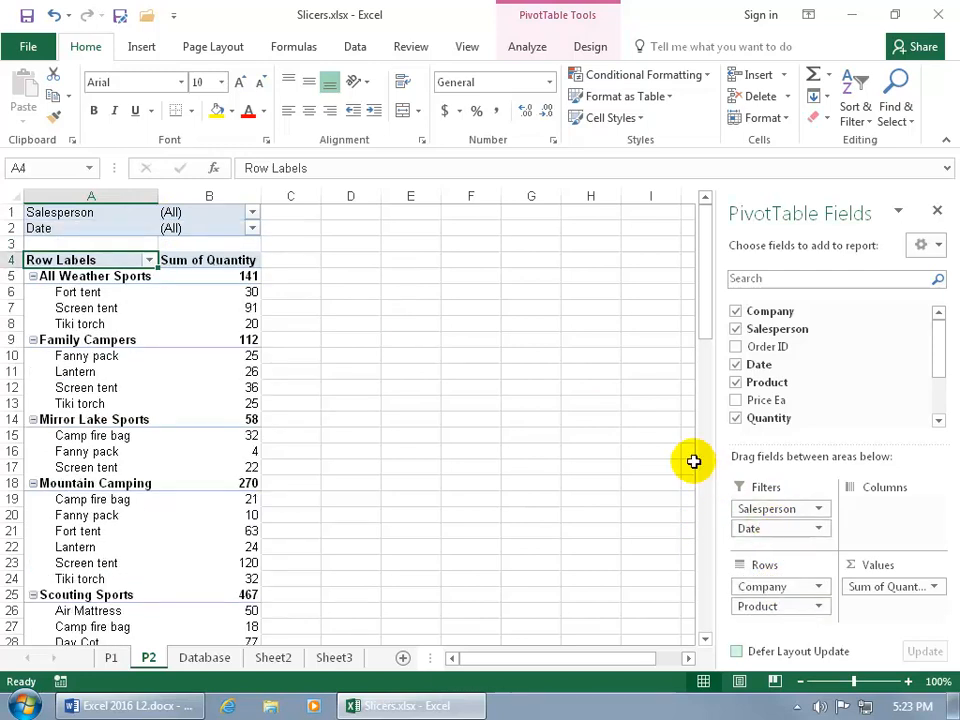
Connect the Salesperson slicer on P1 to PivotTable2 as well, and go back to sheet P2
left_click(111, 657)
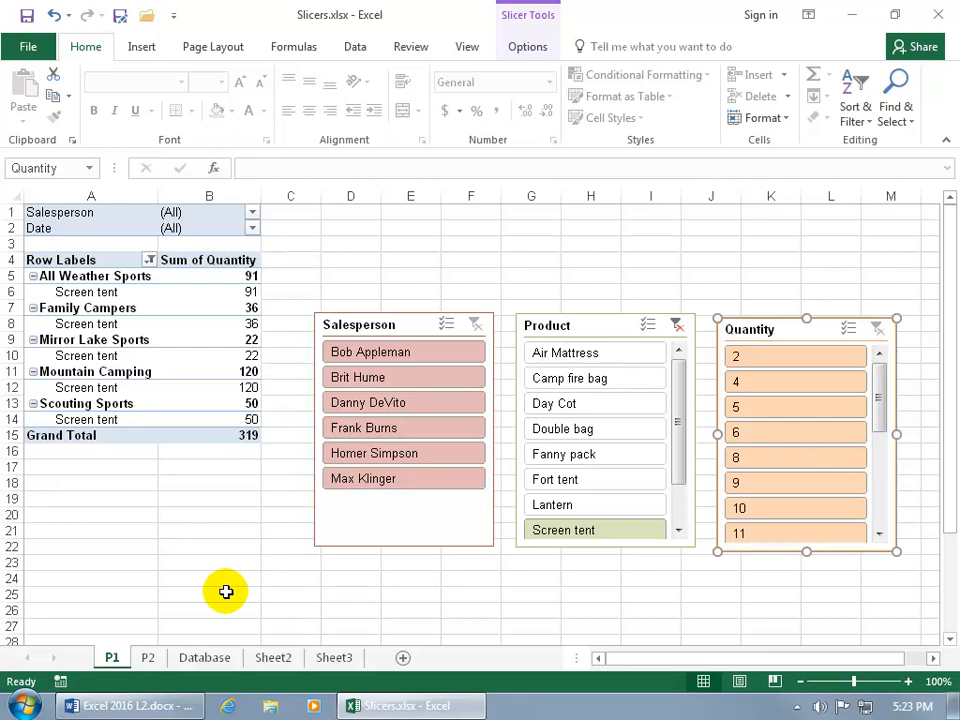
right_click(376, 531)
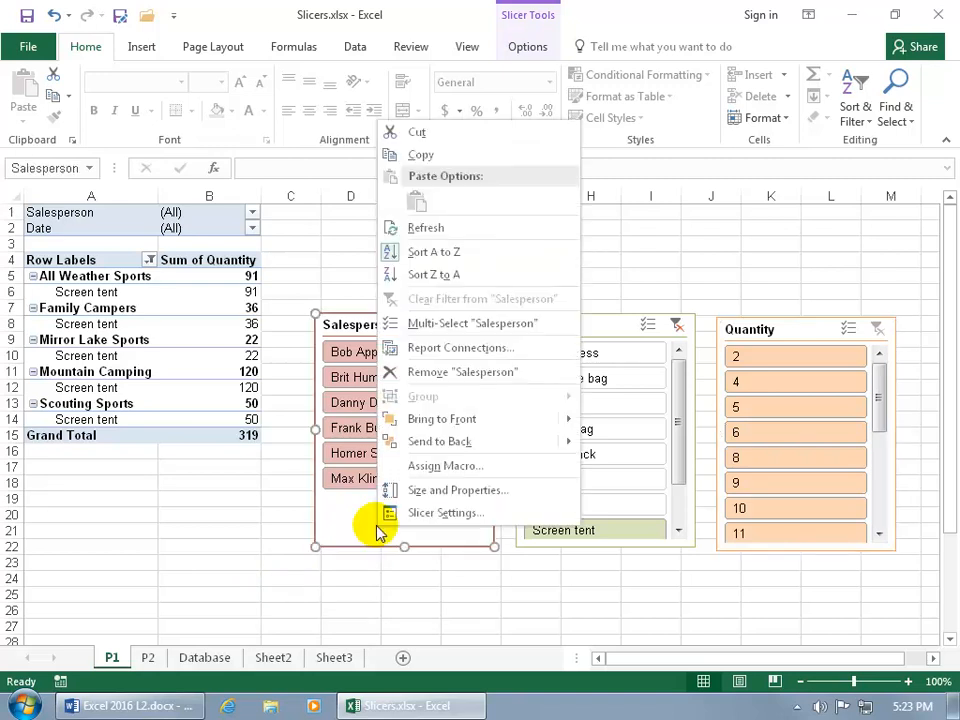
left_click(435, 348)
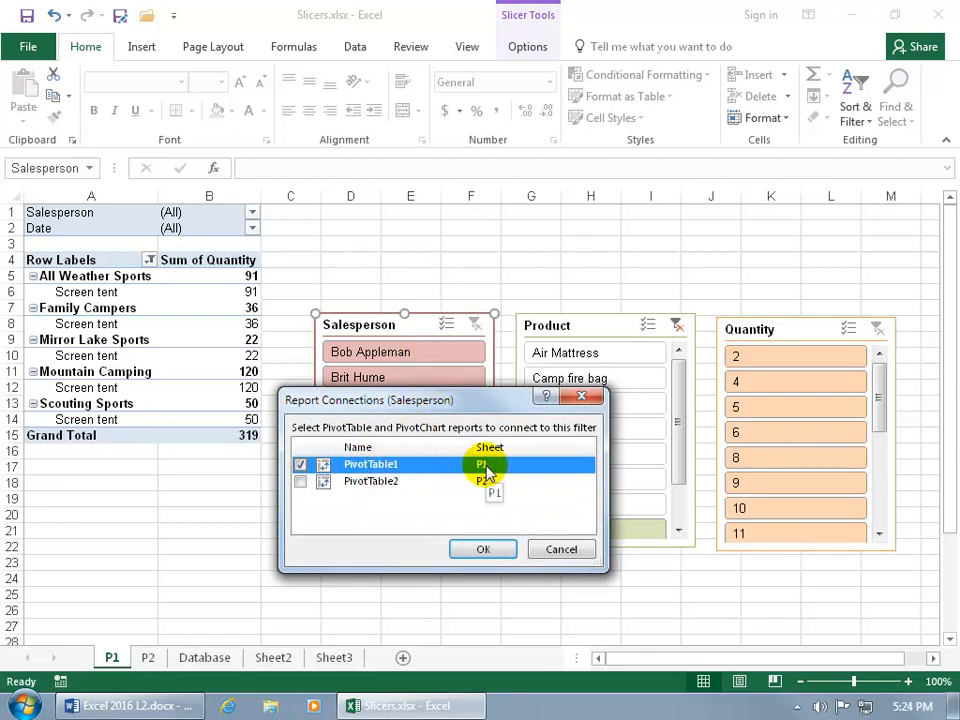
left_click(301, 481)
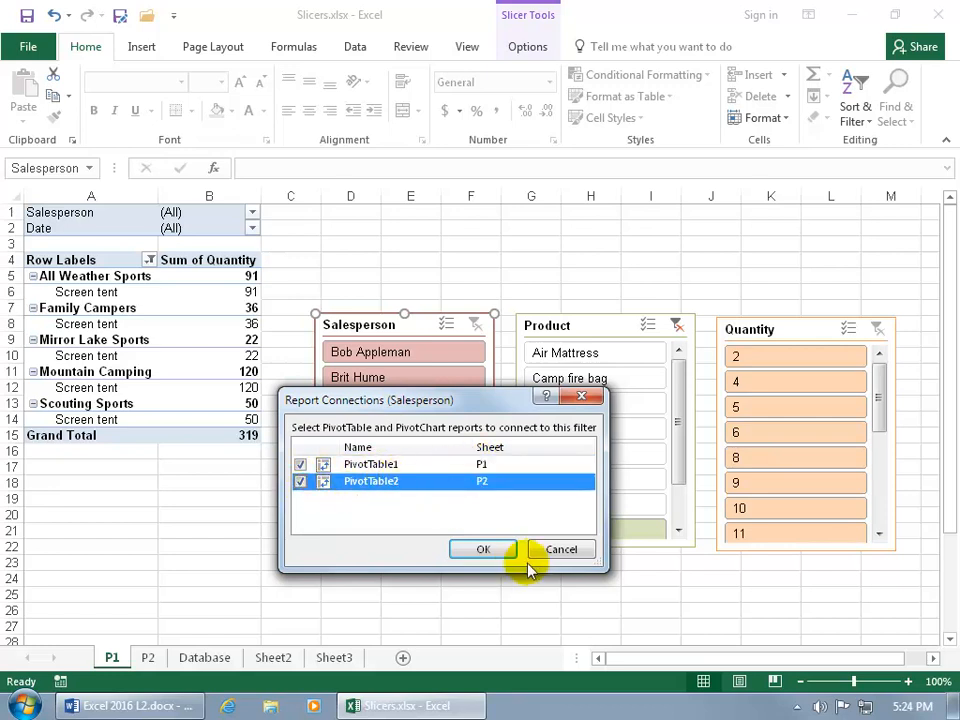
left_click(486, 551)
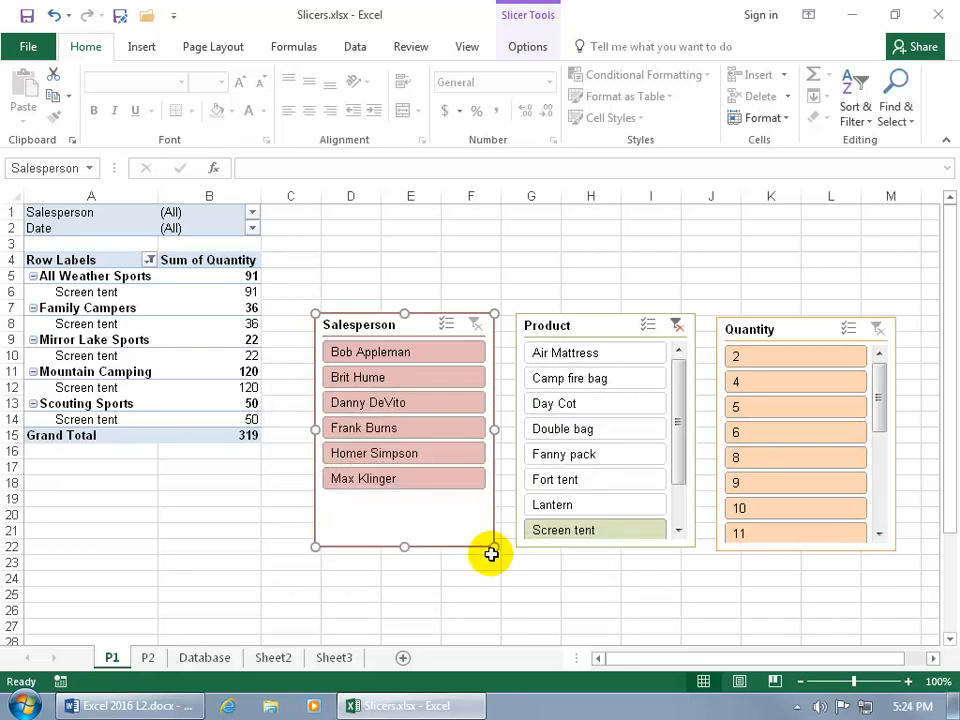
left_click(149, 658)
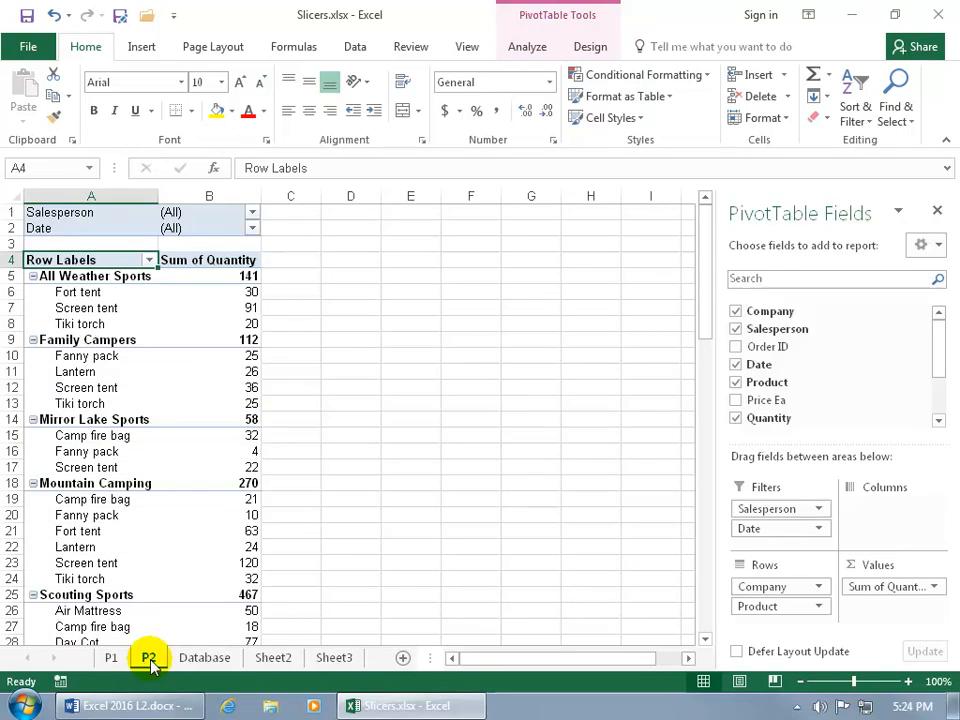
Connect the Product and Quantity slicers to the pivot table on sheet P2 through its filter connections
left_click(117, 466)
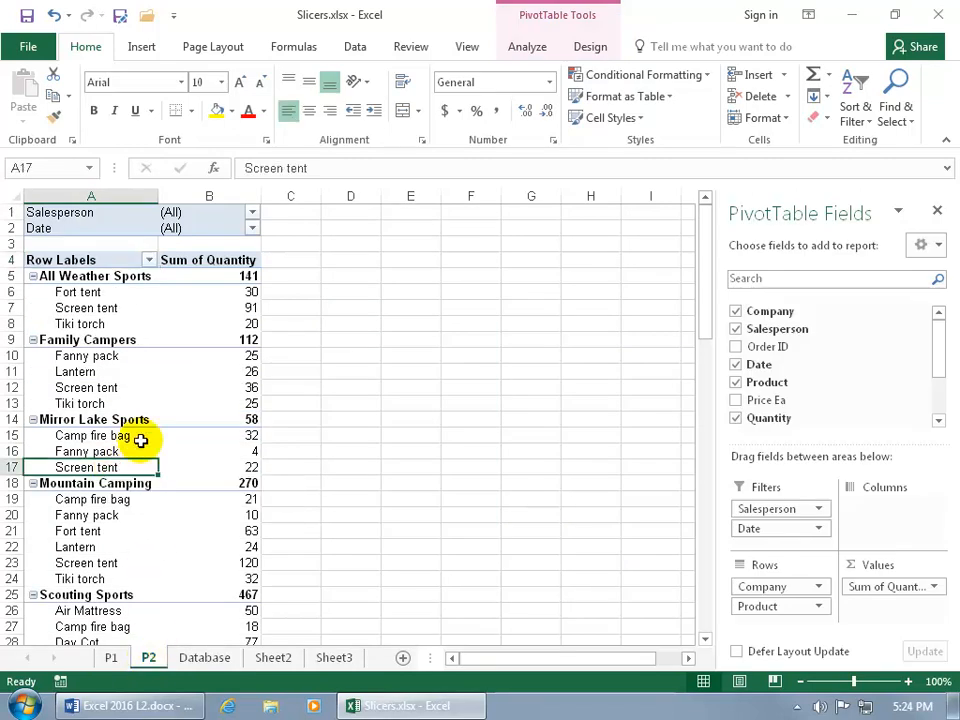
left_click(528, 50)
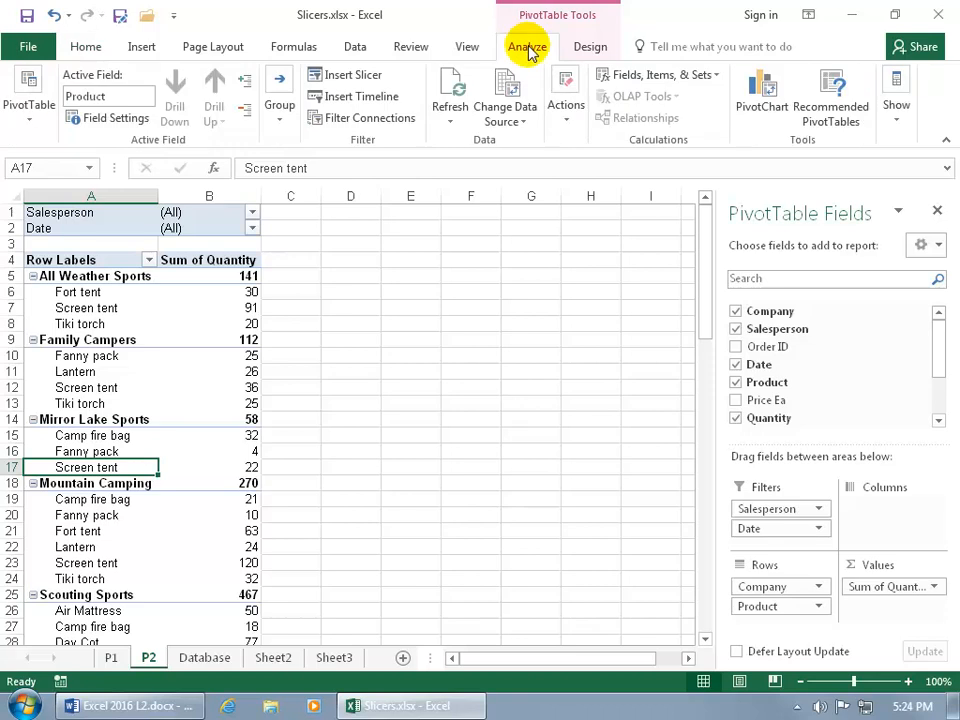
left_click(385, 119)
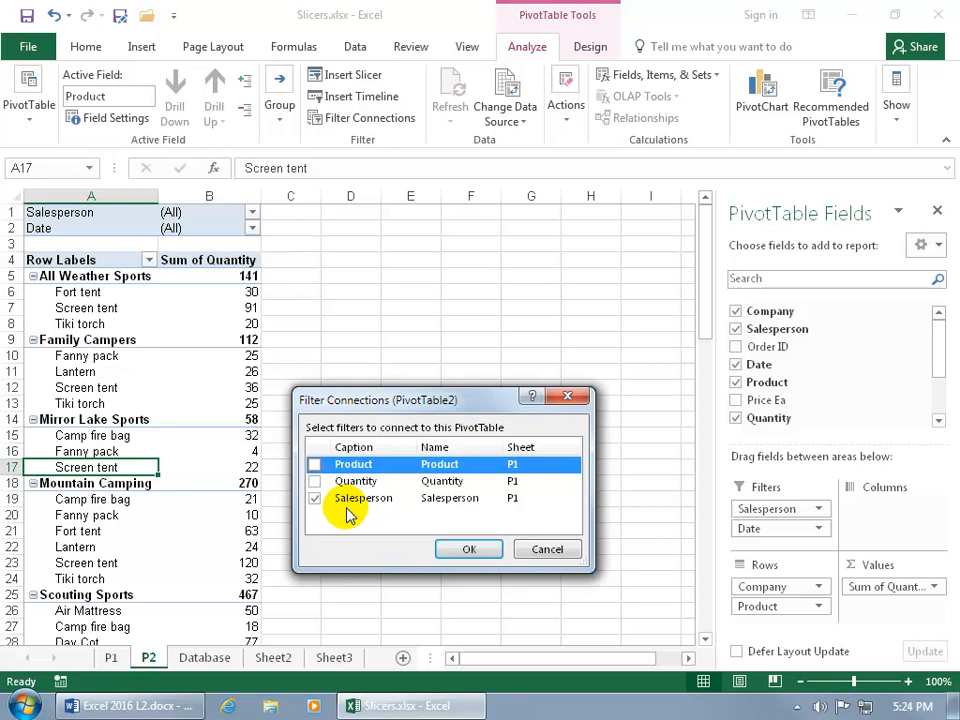
left_click(315, 481)
left_click(315, 464)
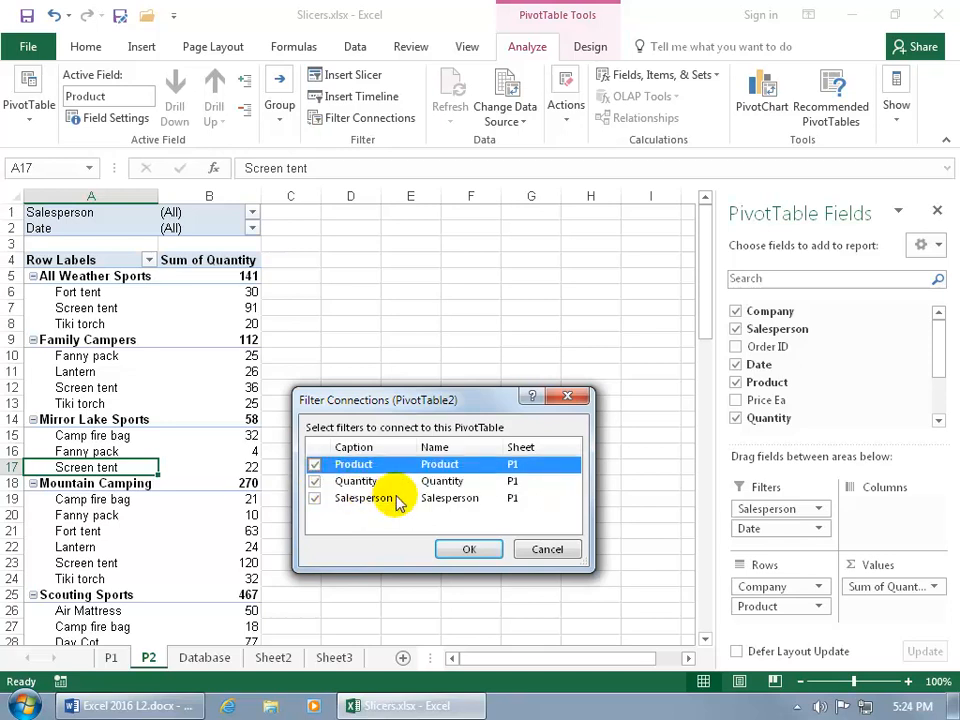
left_click(469, 549)
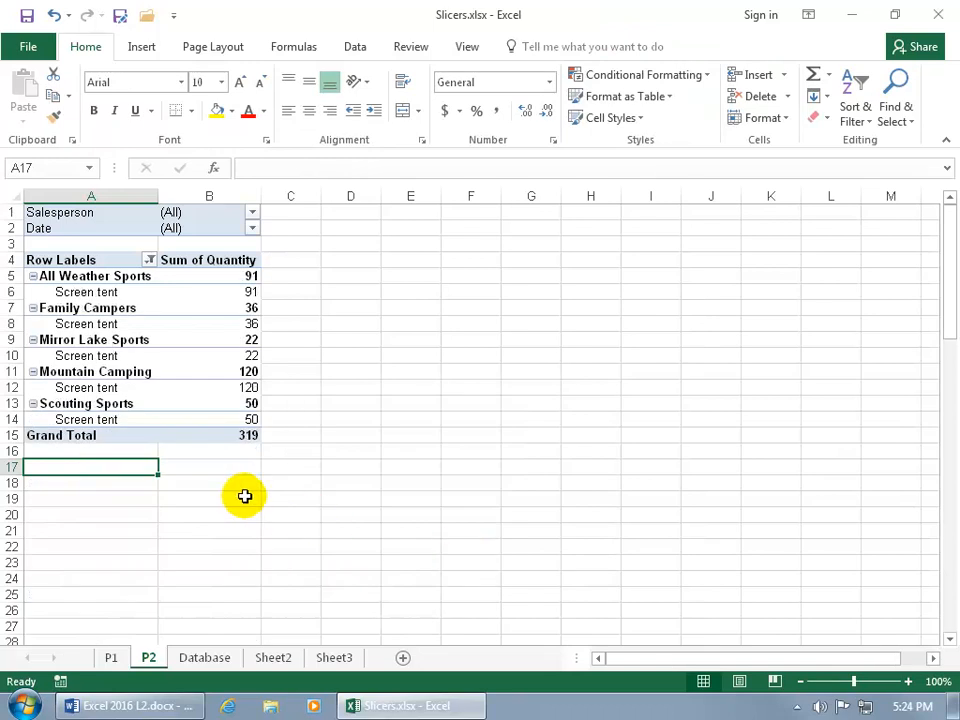
Clear the Product slicer filter on P1, filter by the first salesperson in the Salesperson slicer, and view sheet P2
left_click(114, 654)
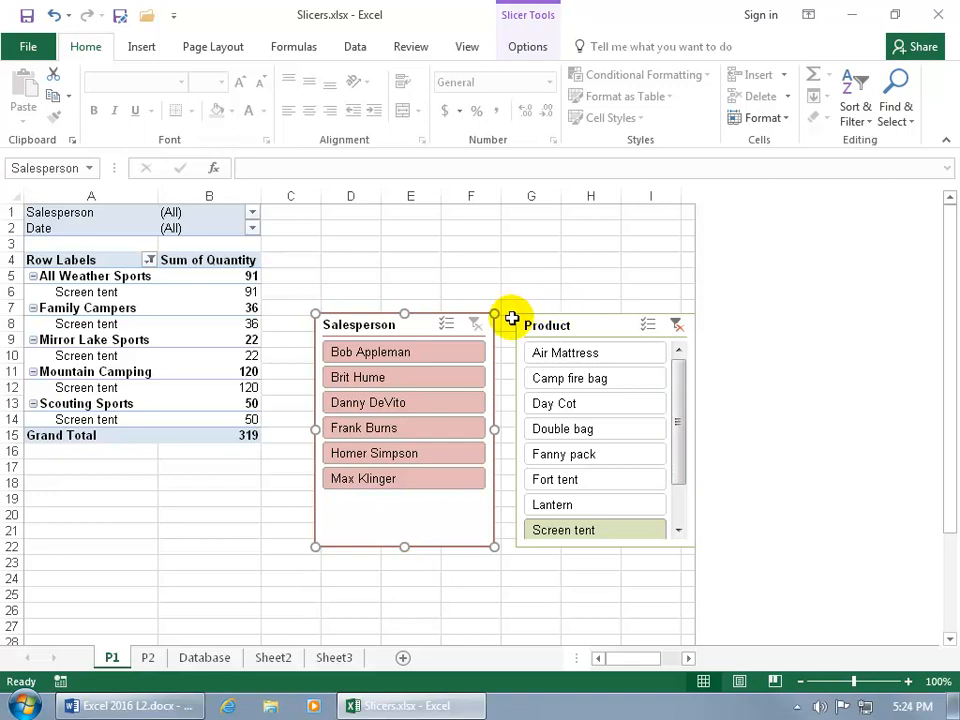
left_click(676, 325)
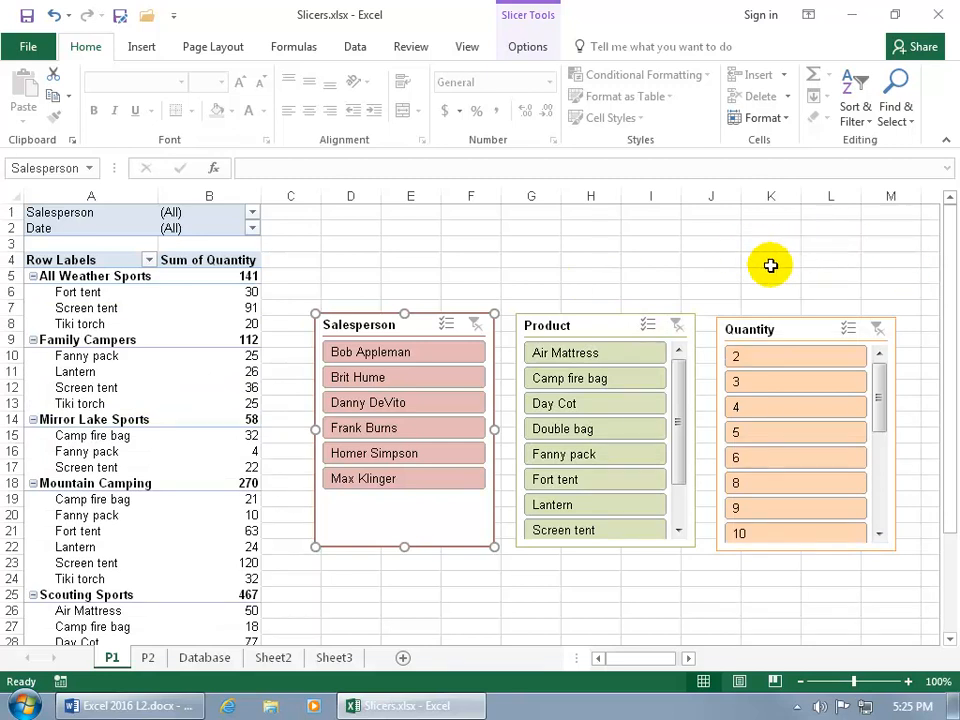
left_click(428, 360)
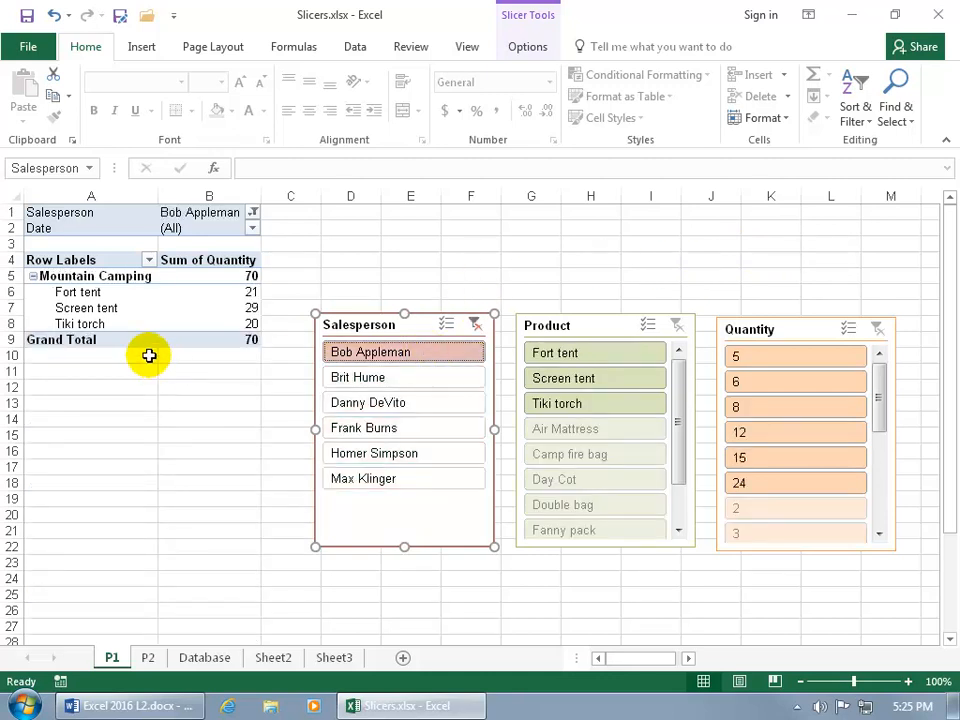
left_click(146, 657)
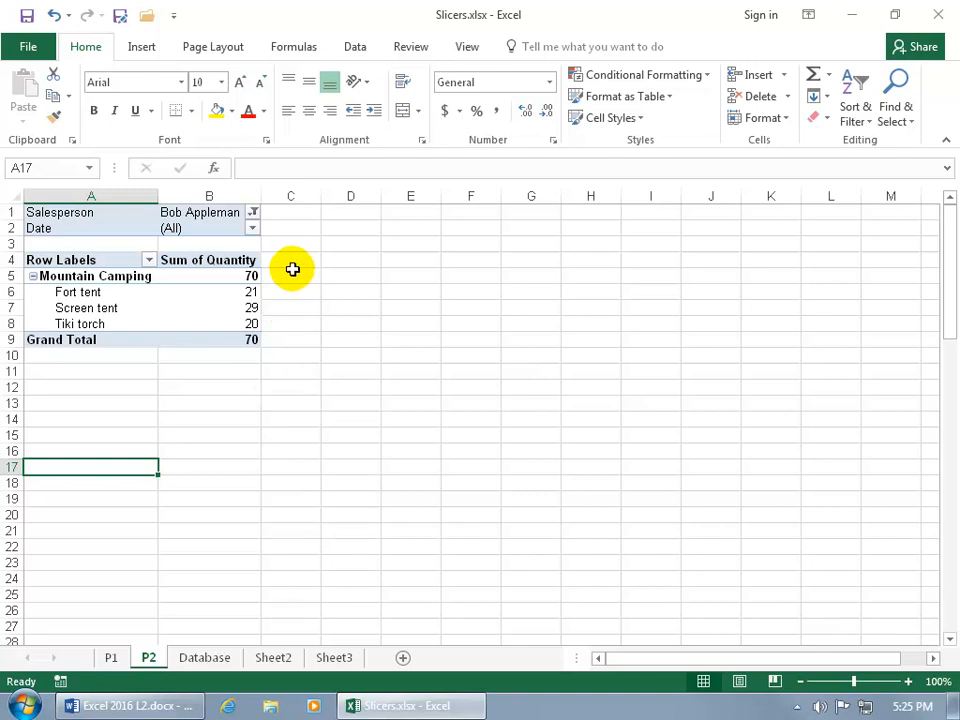
Add the Price Ea and Total fields to the P2 pivot table and remove the Quantity field
left_click(110, 293)
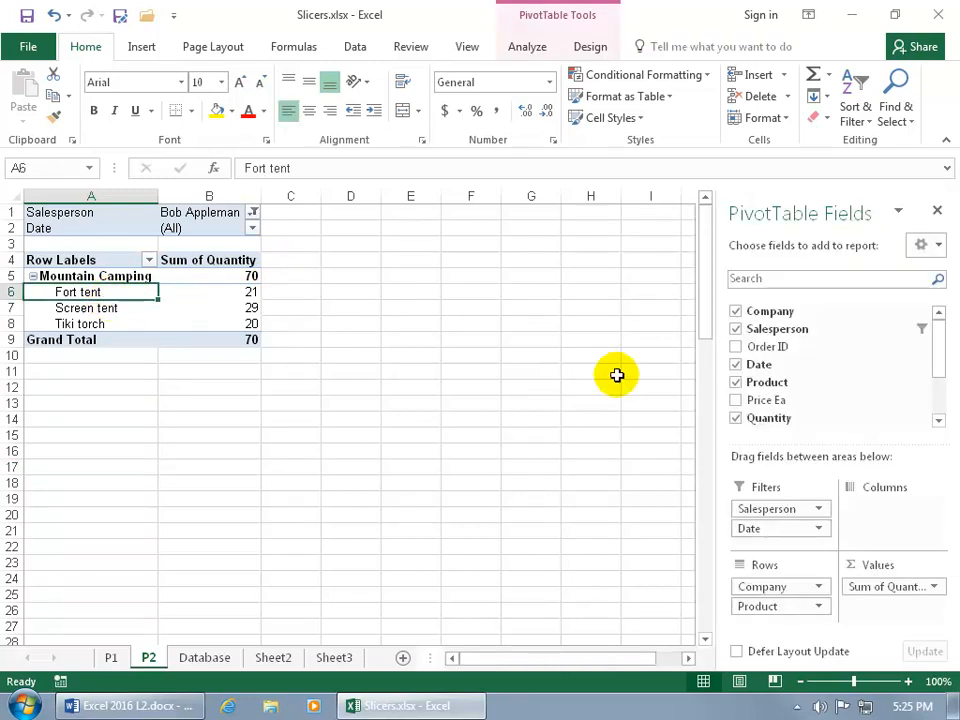
left_click(740, 400)
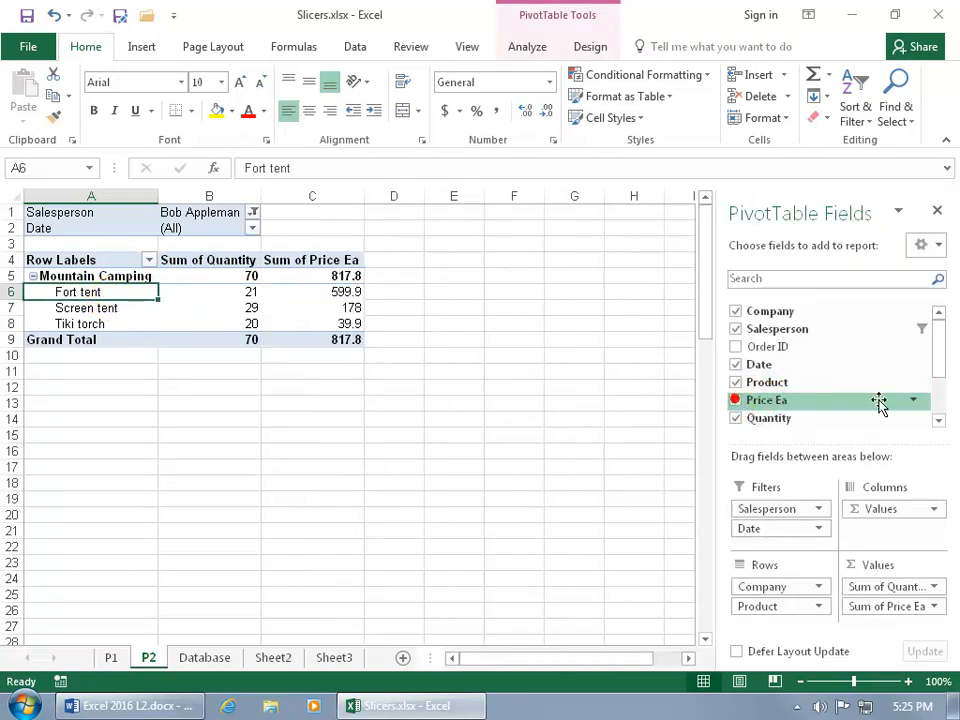
left_click(943, 372)
left_click(737, 363)
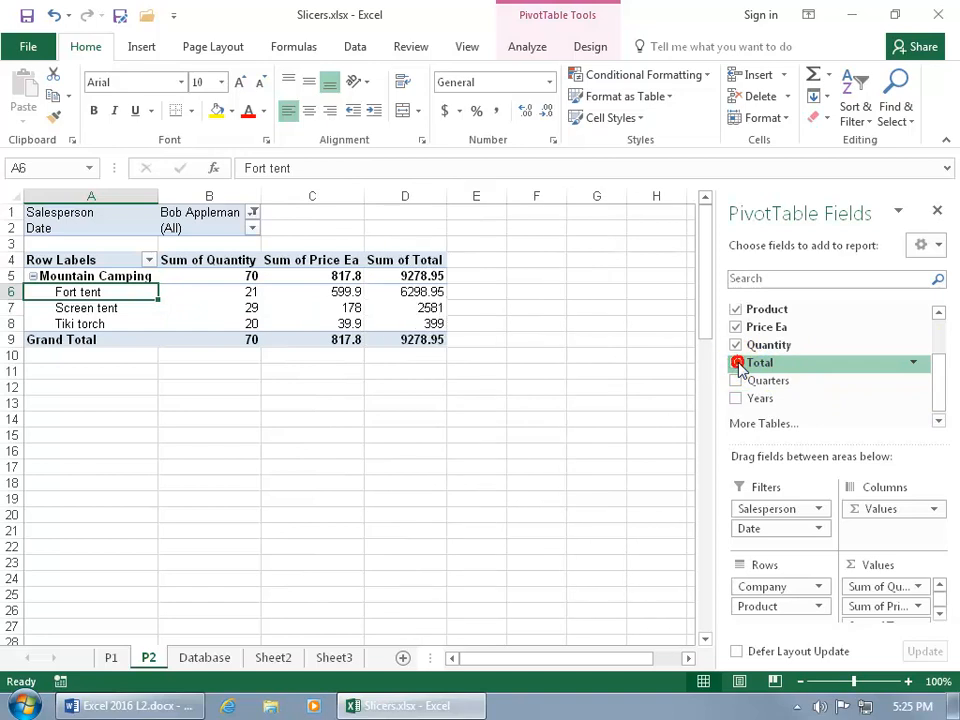
left_click(736, 345)
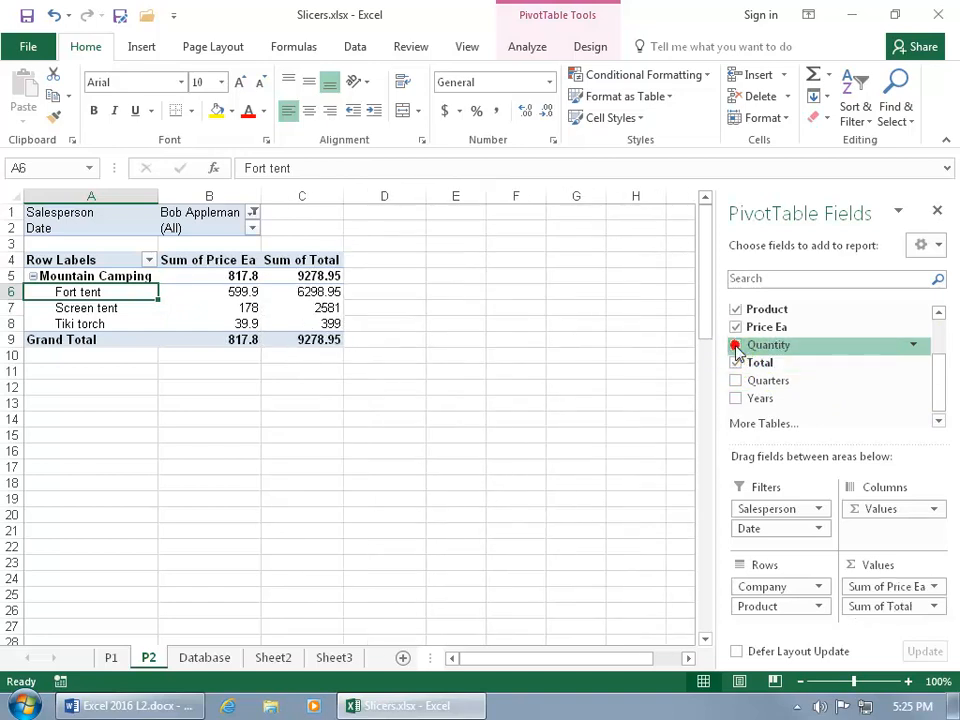
Check which pivot tables the Salesperson slicer on P1 is connected to, leaving its report connections as they are
left_click(106, 656)
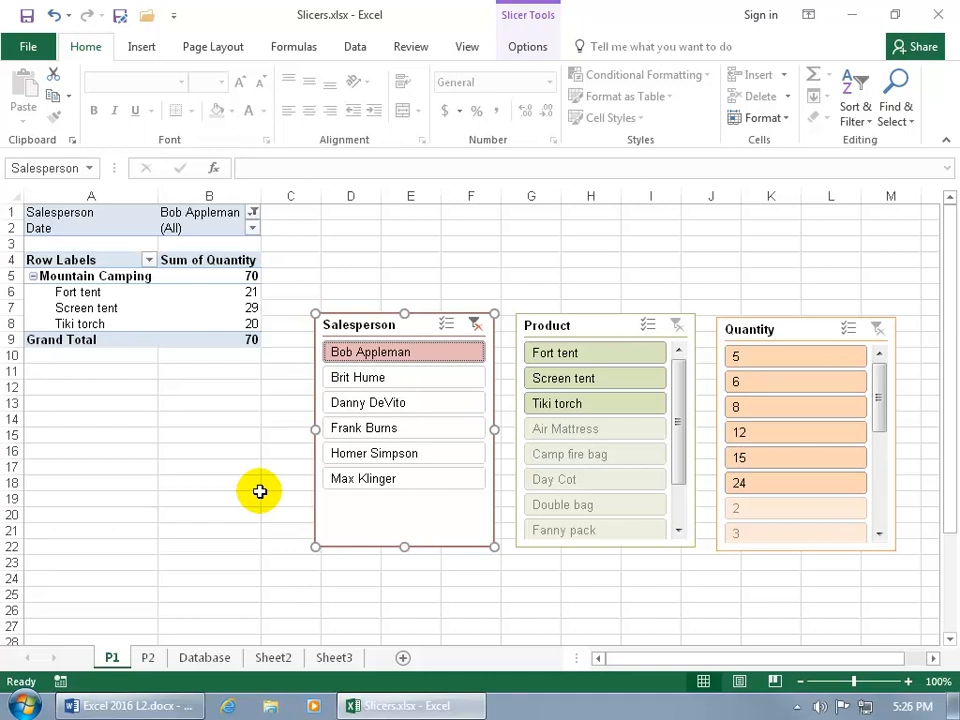
right_click(355, 515)
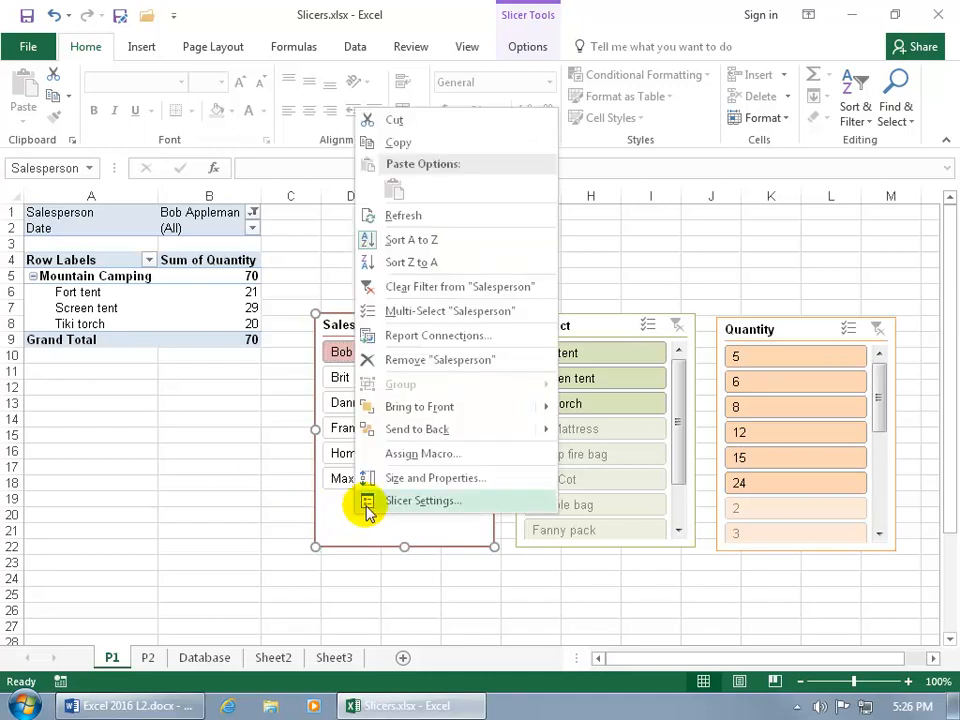
left_click(432, 336)
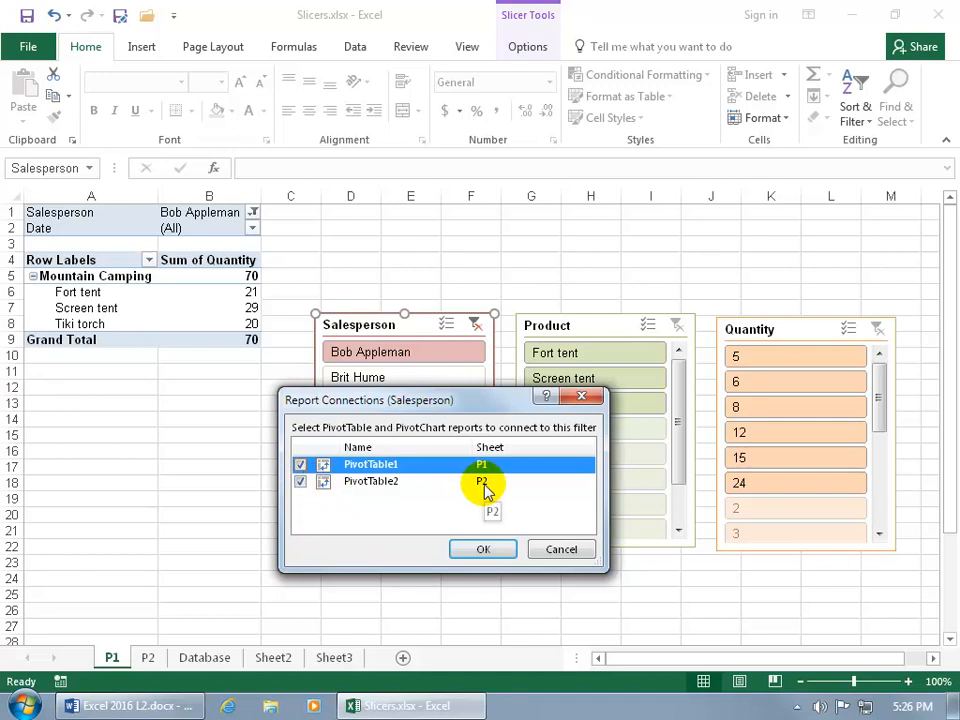
left_click(556, 550)
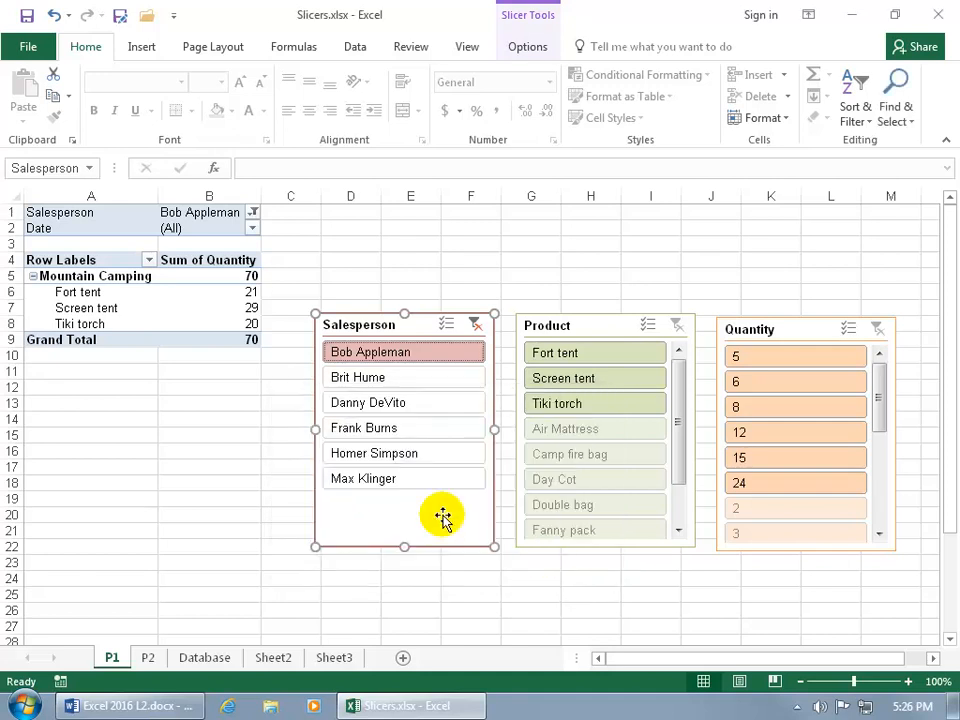
Review which slicers are connected to the pivot table on P1 in its filter connections
left_click(193, 308)
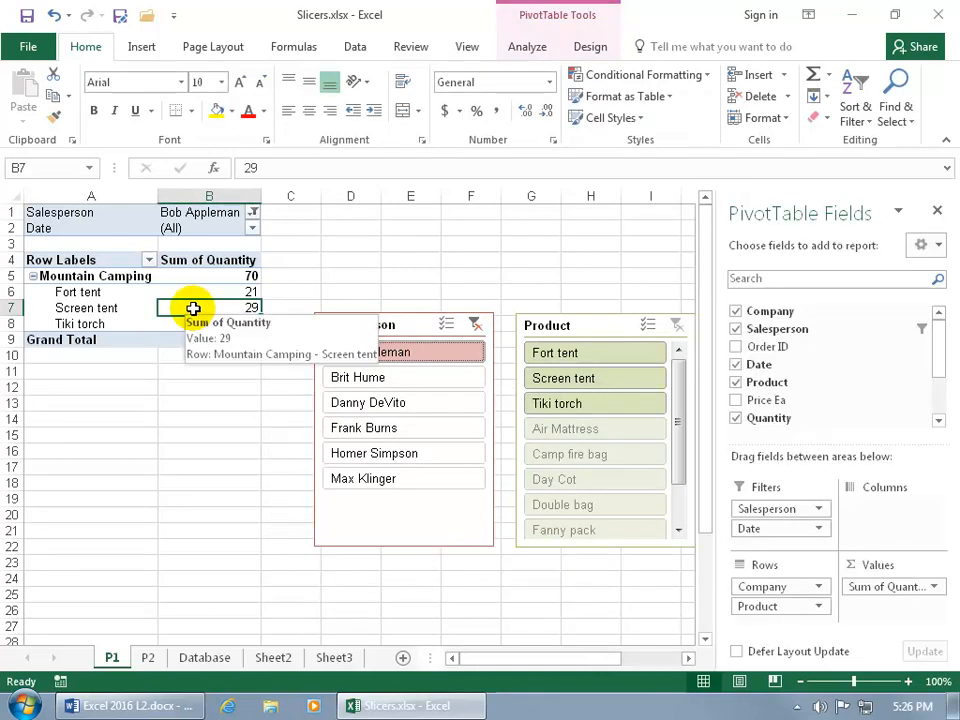
left_click(533, 46)
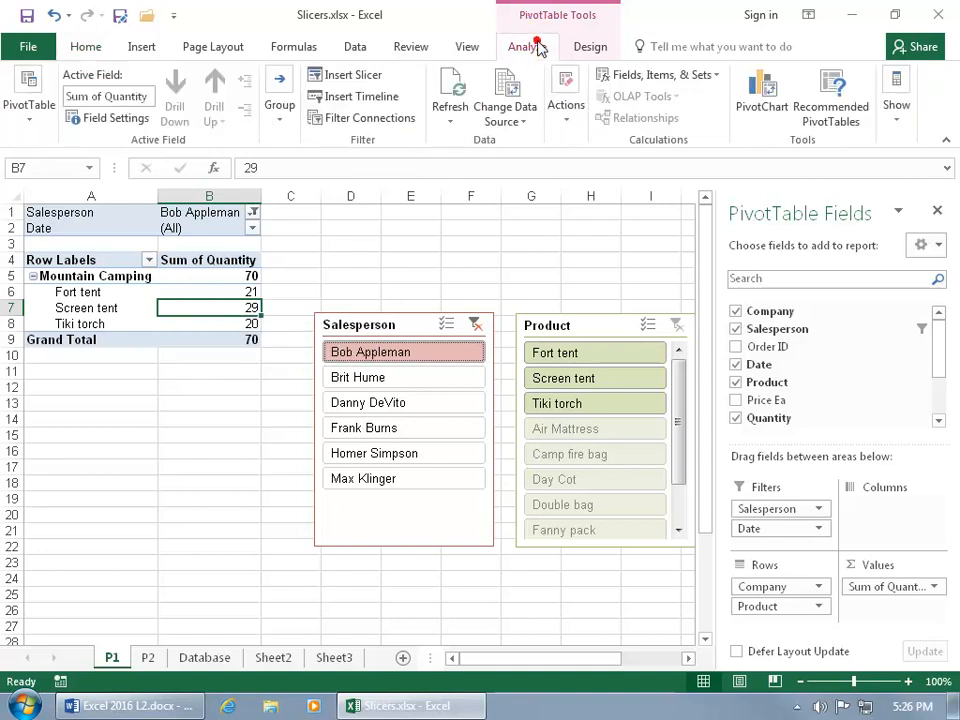
left_click(373, 118)
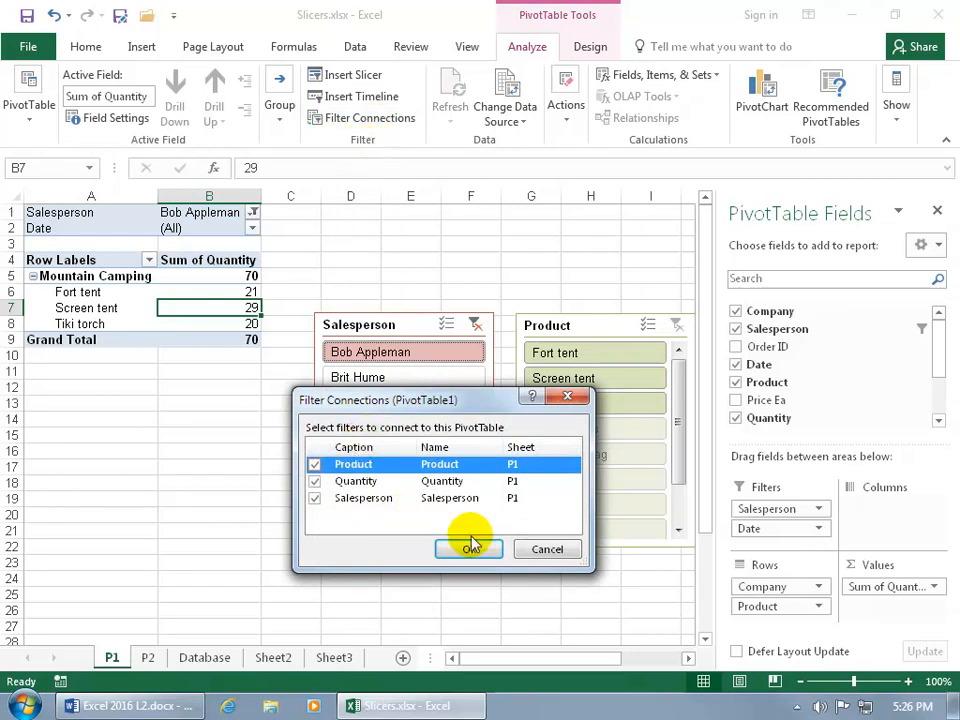
left_click(546, 549)
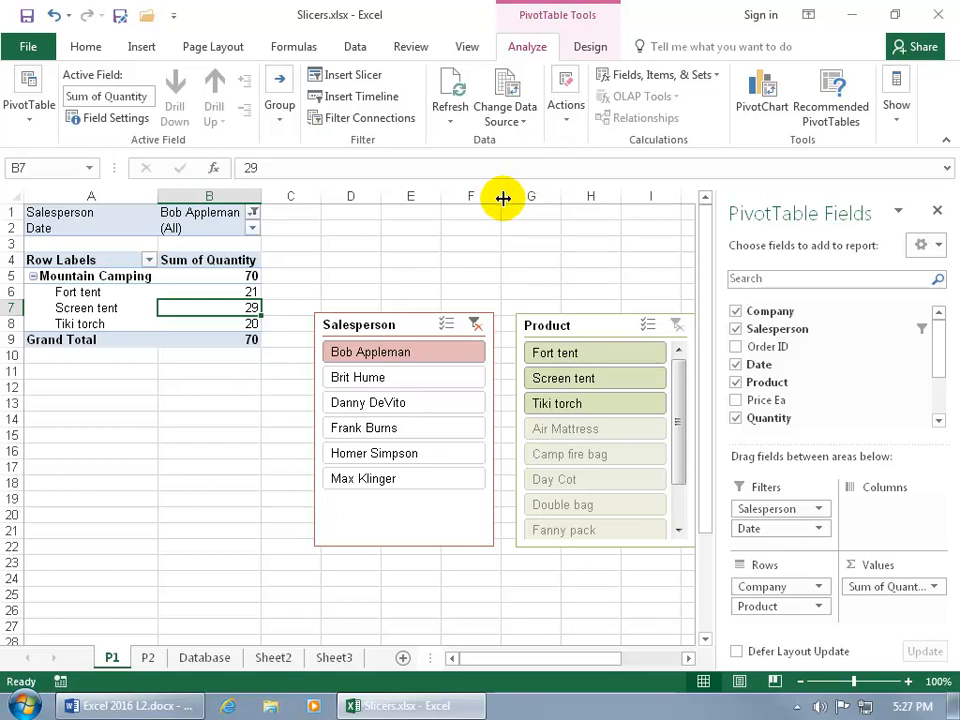
Close the pivot table field list, try widening column F and heightening row 6 beside the slicers, and undo the row height change
left_click(937, 210)
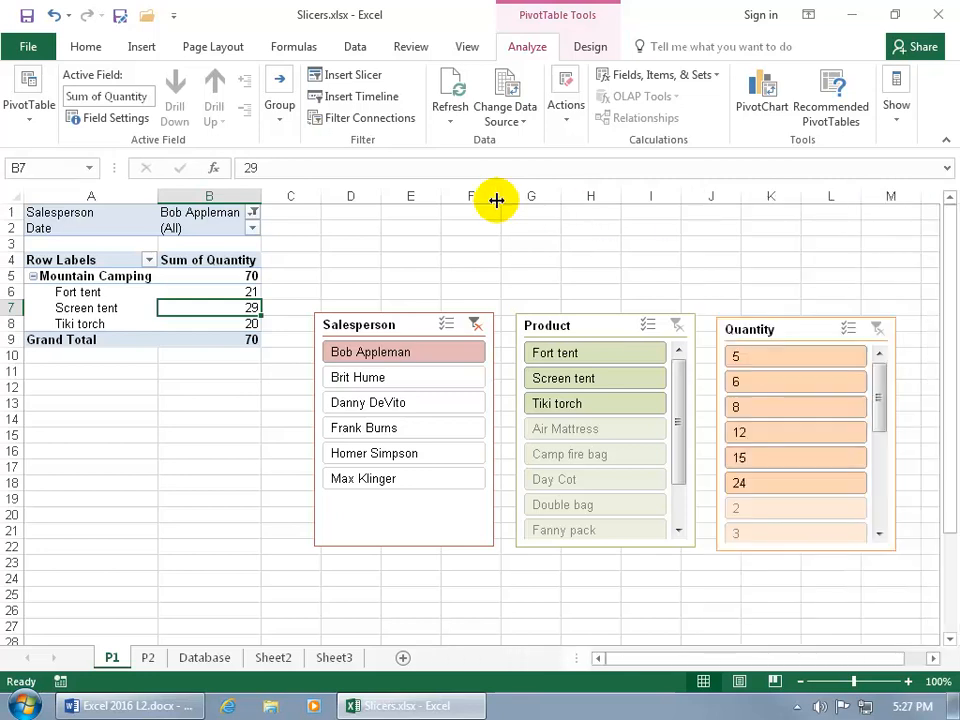
left_click_drag(503, 201, 611, 200)
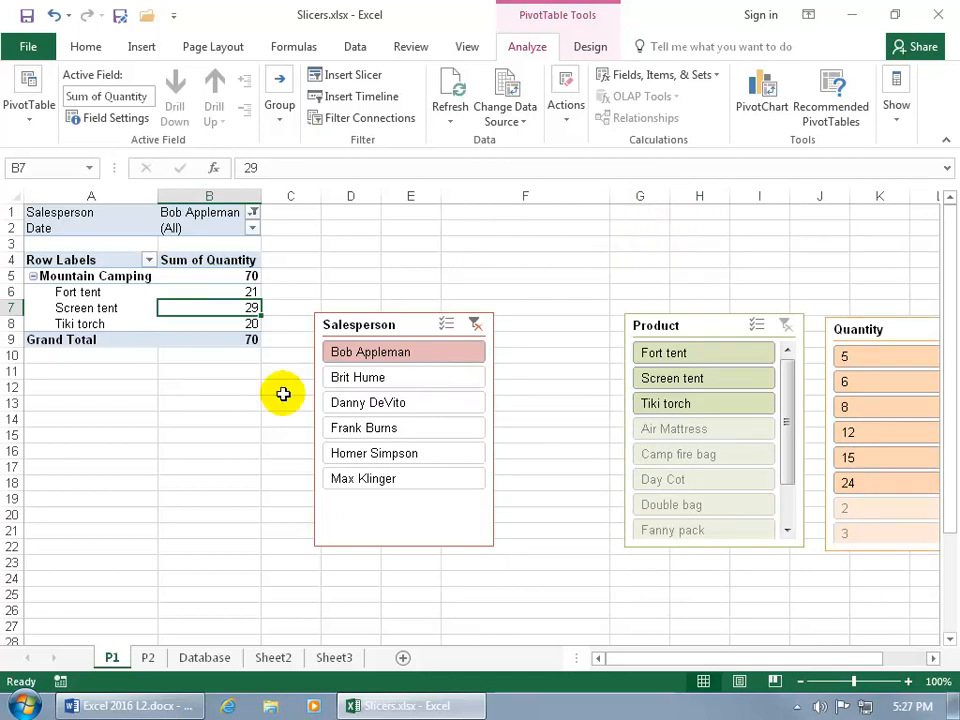
left_click_drag(15, 292, 15, 349)
left_click(11, 291)
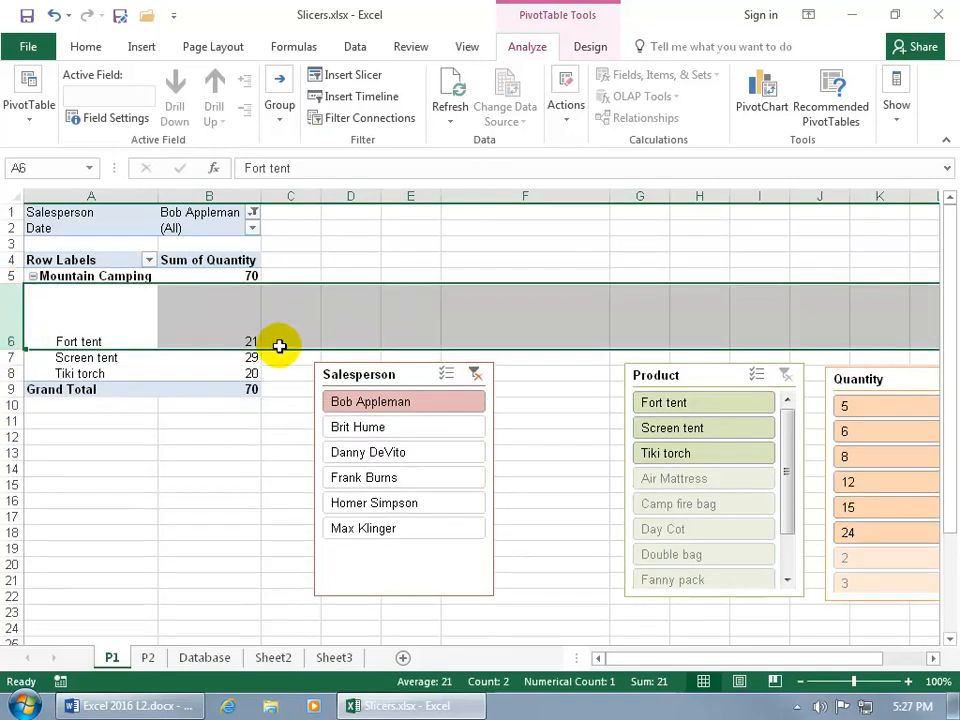
left_click(55, 20)
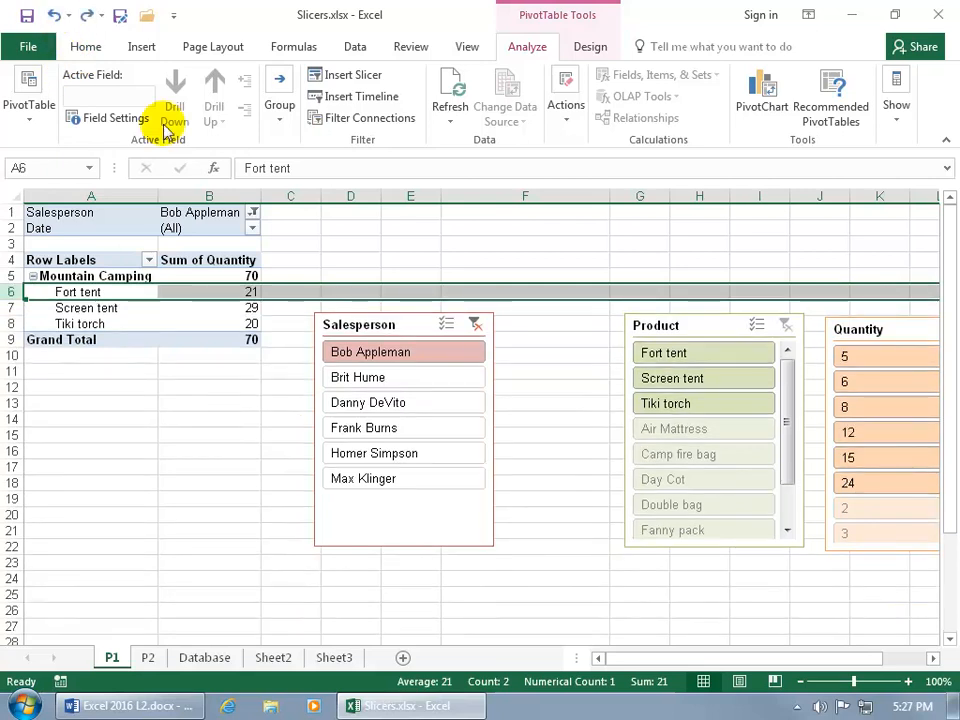
Open the size and properties settings of the Salesperson slicer
left_click(392, 501)
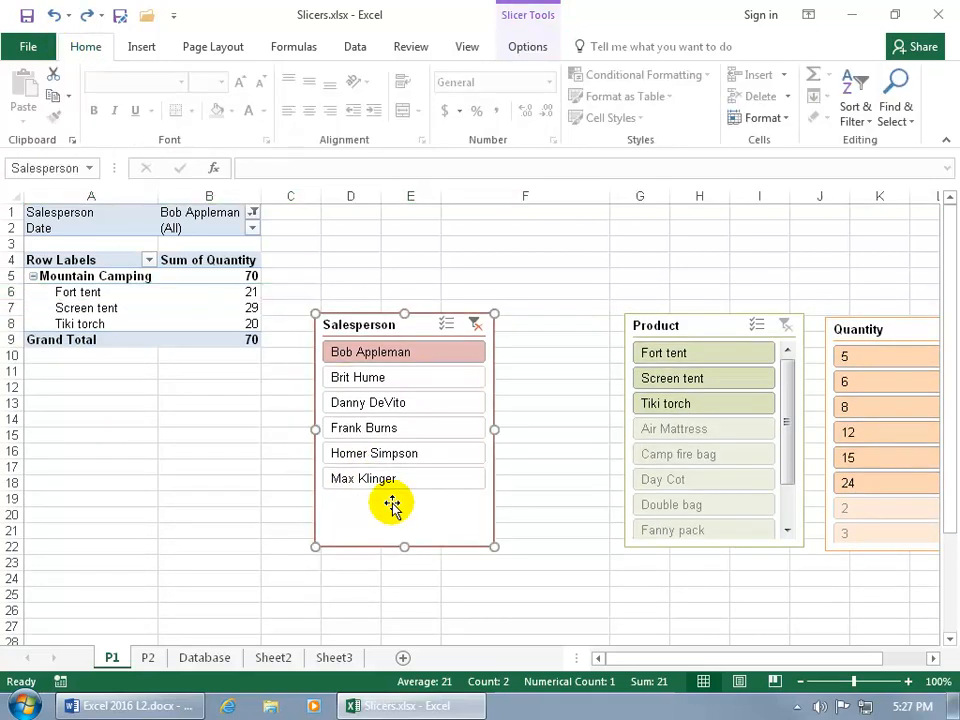
left_click(536, 49)
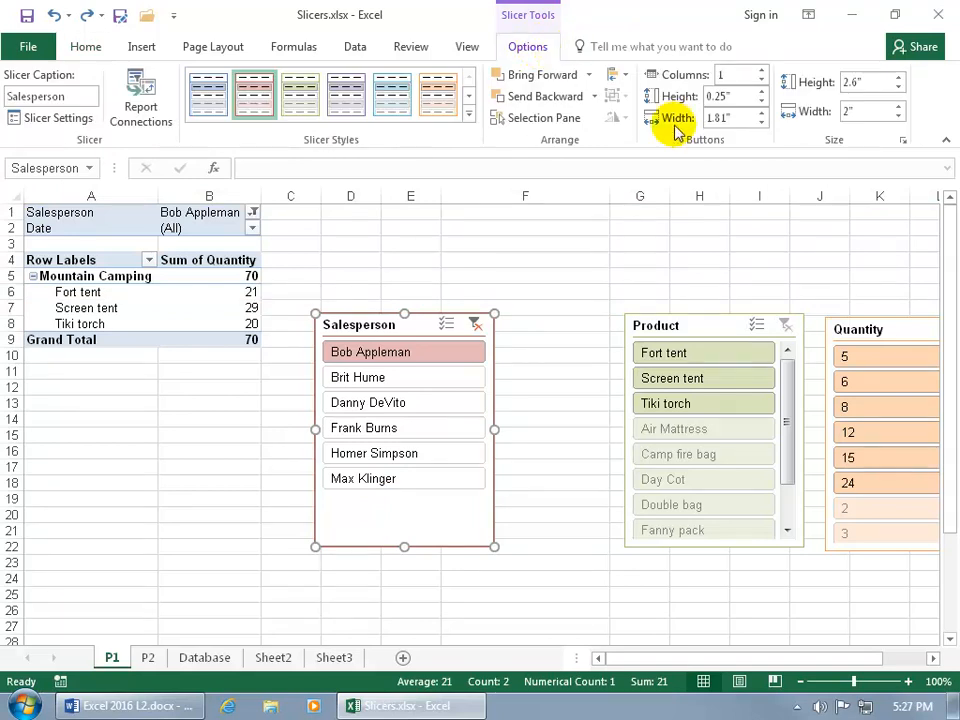
left_click(903, 141)
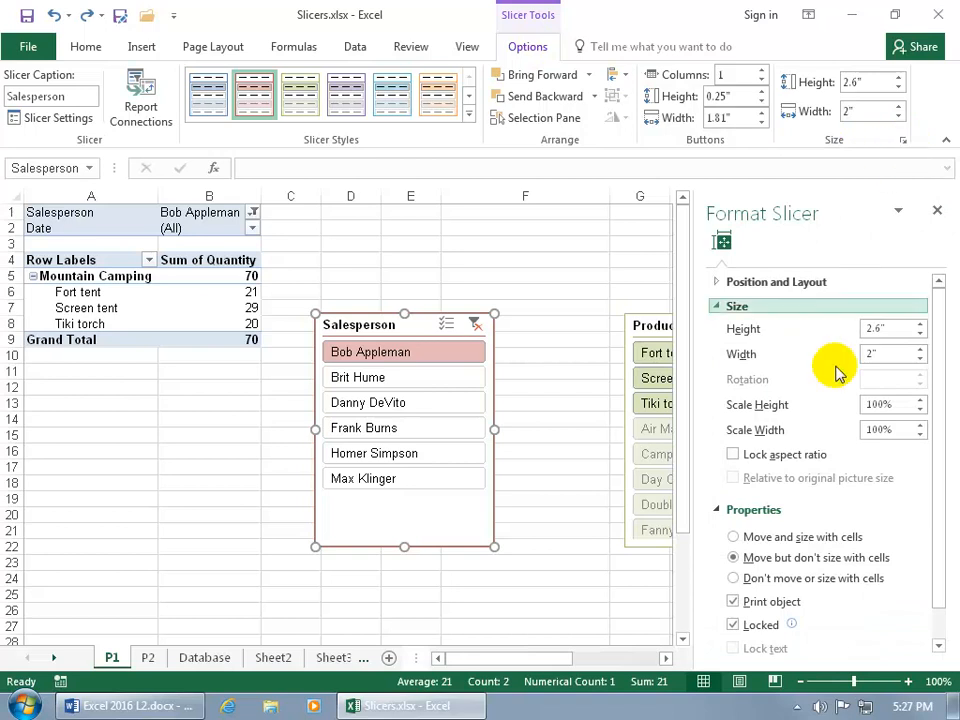
left_click(718, 510)
left_click(718, 510)
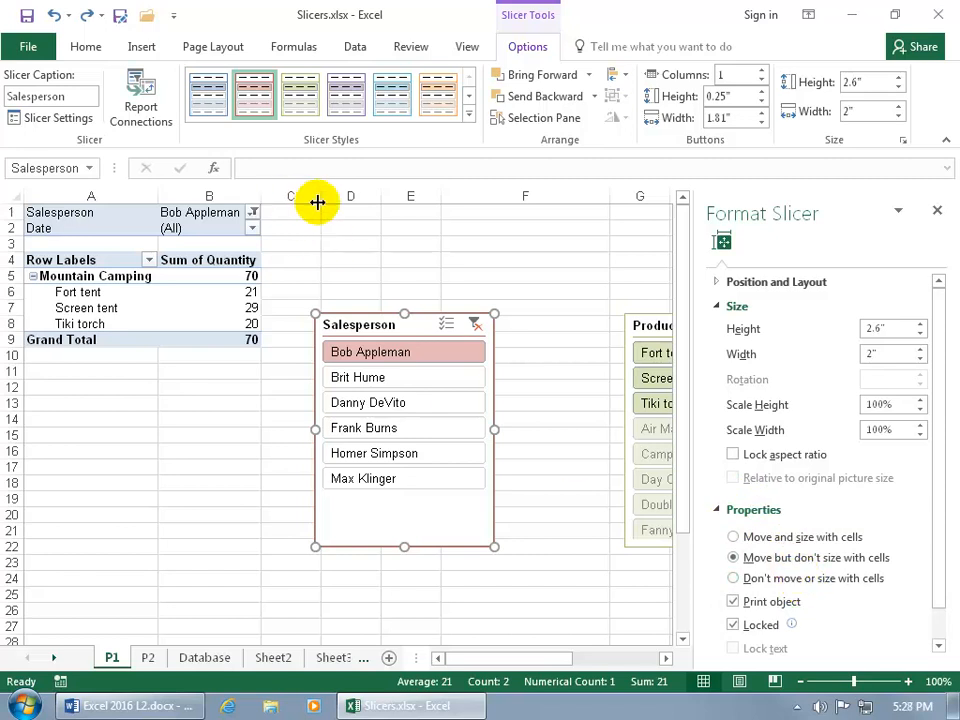
Try widening column C to see how the Salesperson slicer reacts, and undo the column width changes
left_click_drag(317, 202, 394, 201)
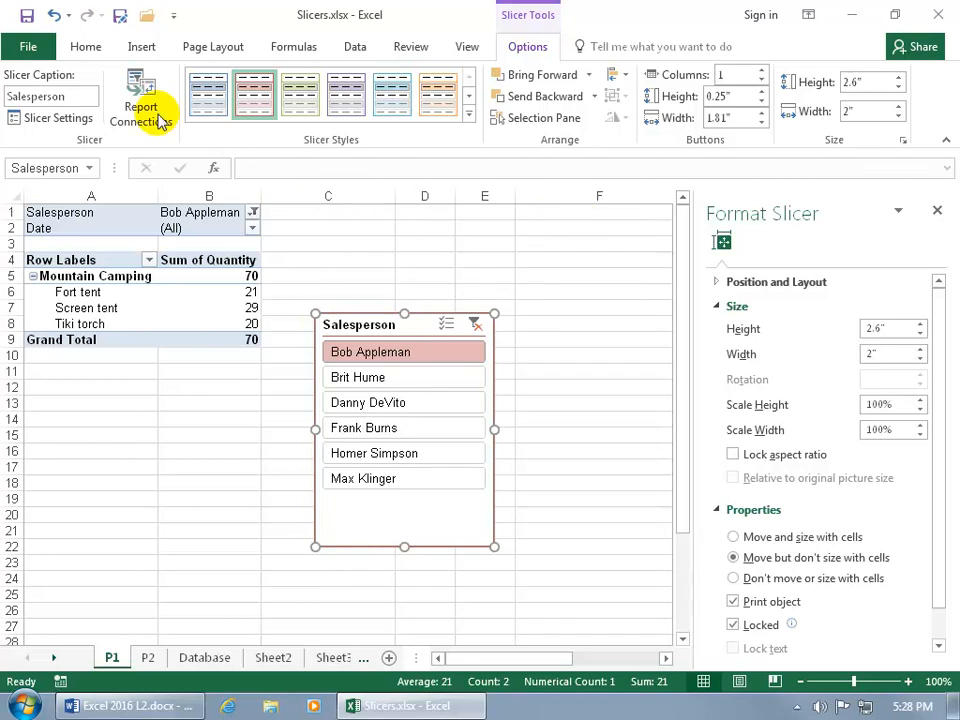
left_click(55, 16)
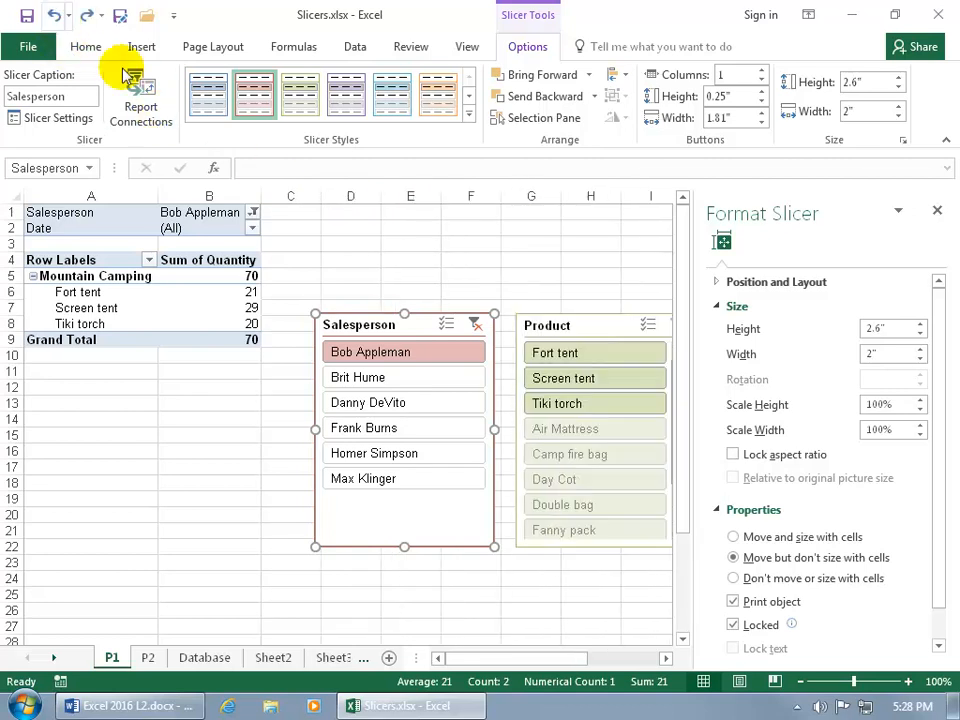
Set the Salesperson slicer to move and size with cells, test it by enlarging column D and row 16, and undo both resizes
left_click(733, 538)
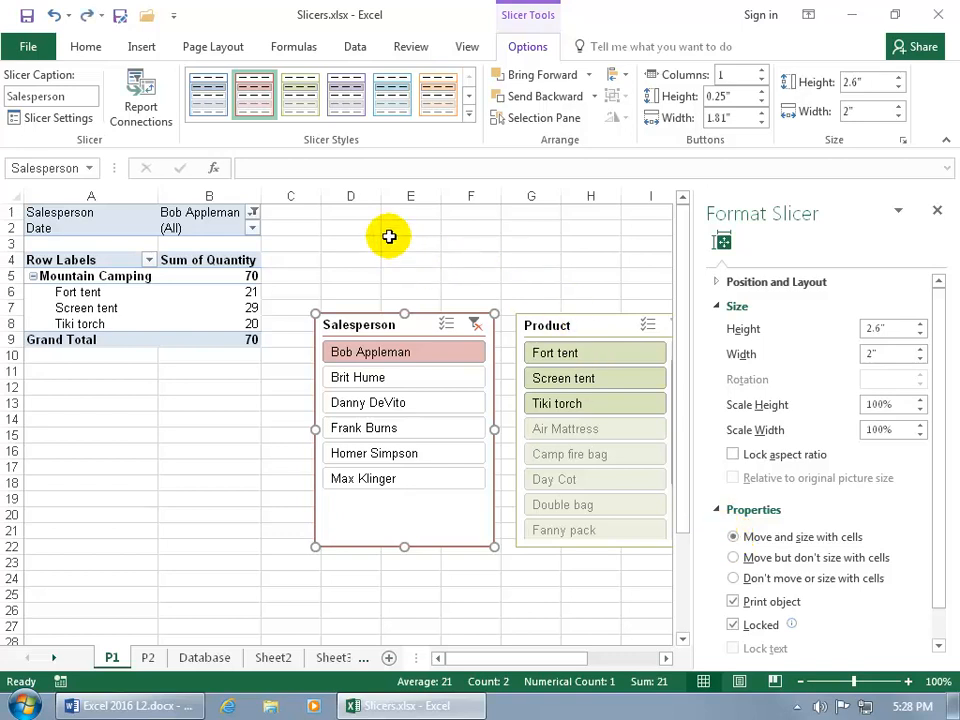
left_click_drag(380, 196, 478, 195)
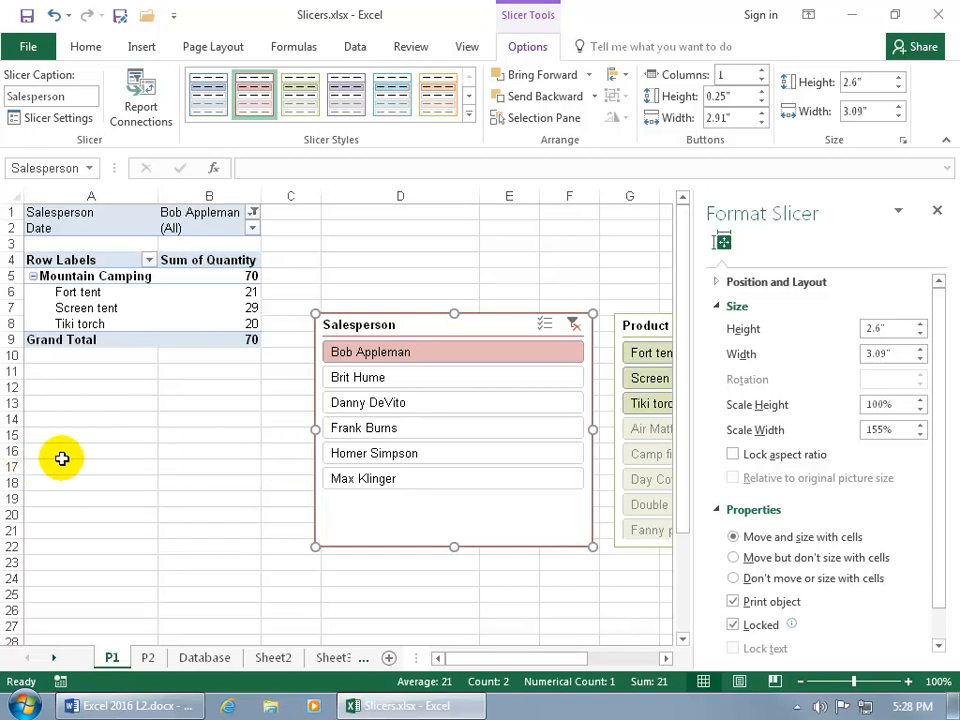
left_click_drag(17, 456, 14, 550)
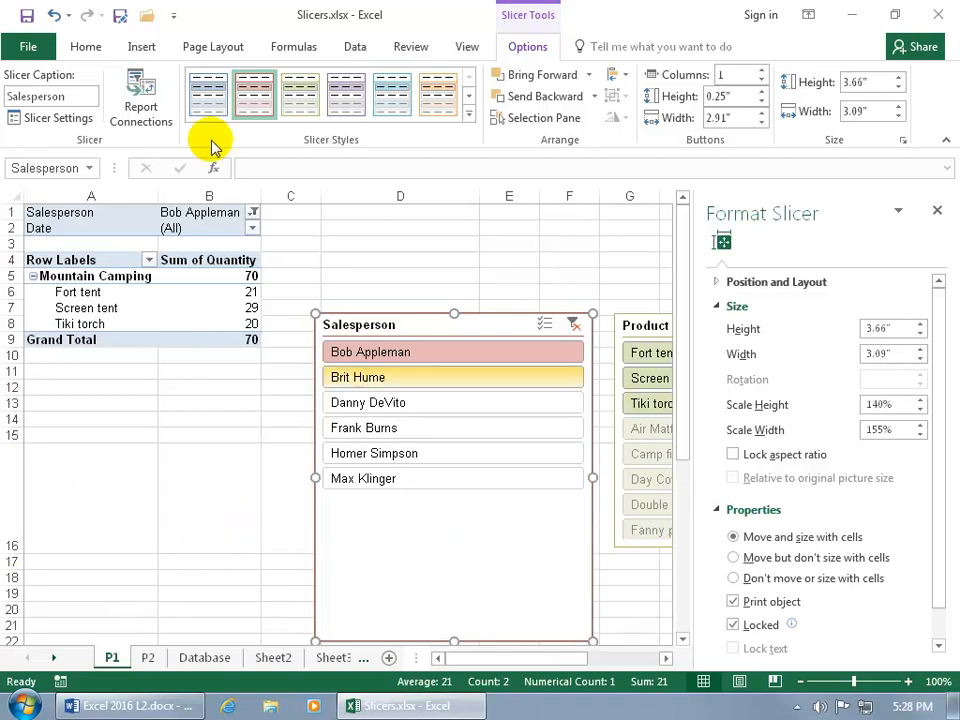
left_click(53, 14)
left_click(53, 14)
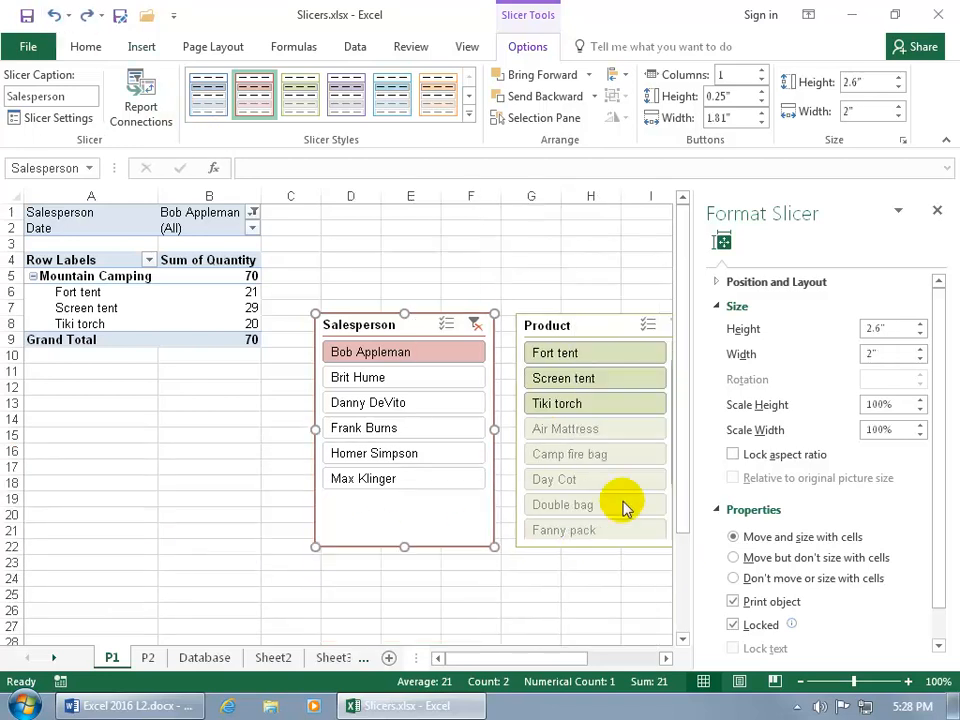
Set the Salesperson slicer to not move or size with cells, reposition it slightly, and close its format settings
left_click(734, 578)
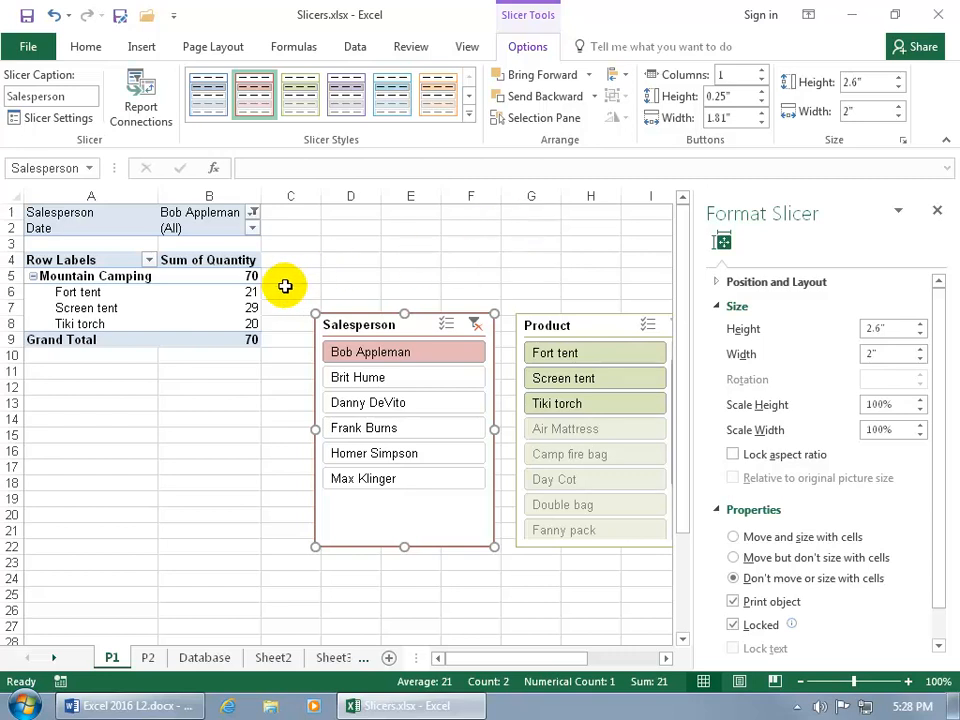
left_click_drag(320, 322, 368, 320)
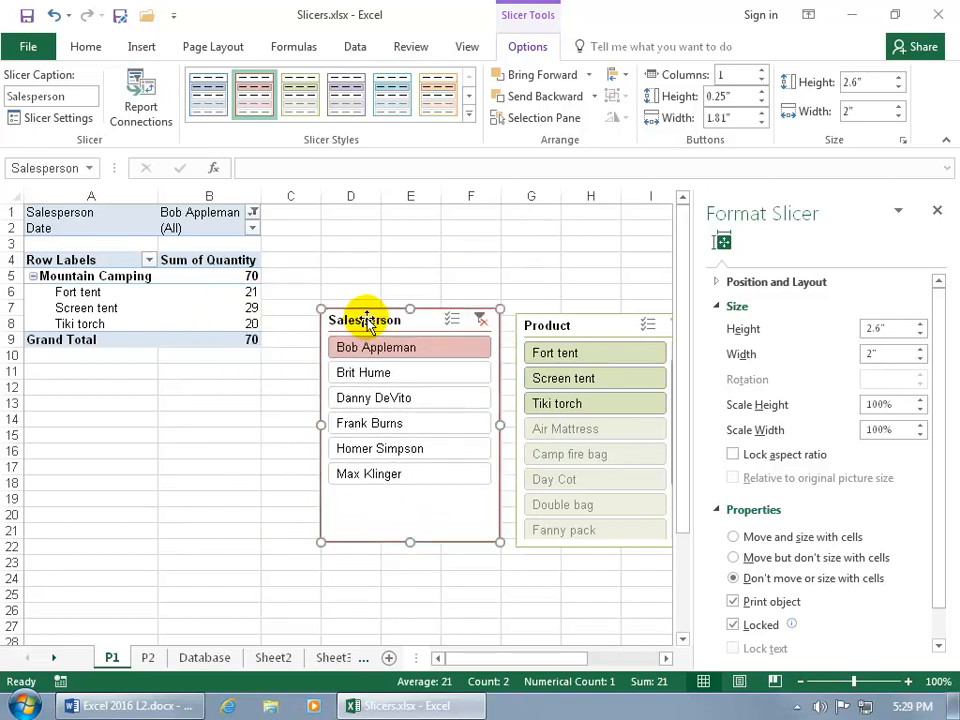
left_click(945, 212)
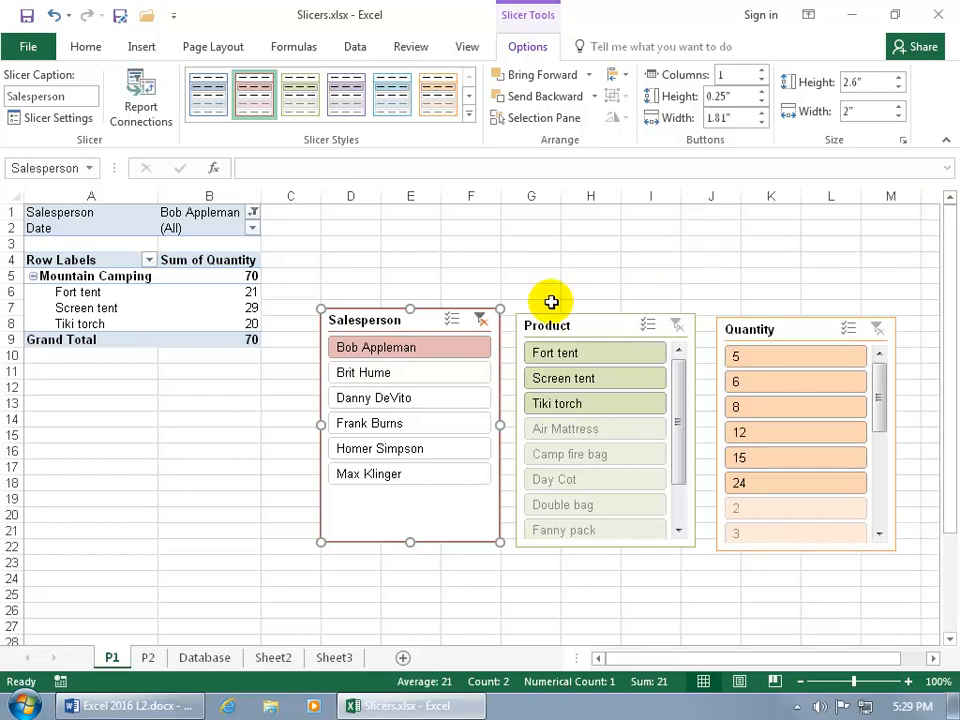
Remove the Salesperson and Product slicers from the P1 worksheet
right_click(407, 507)
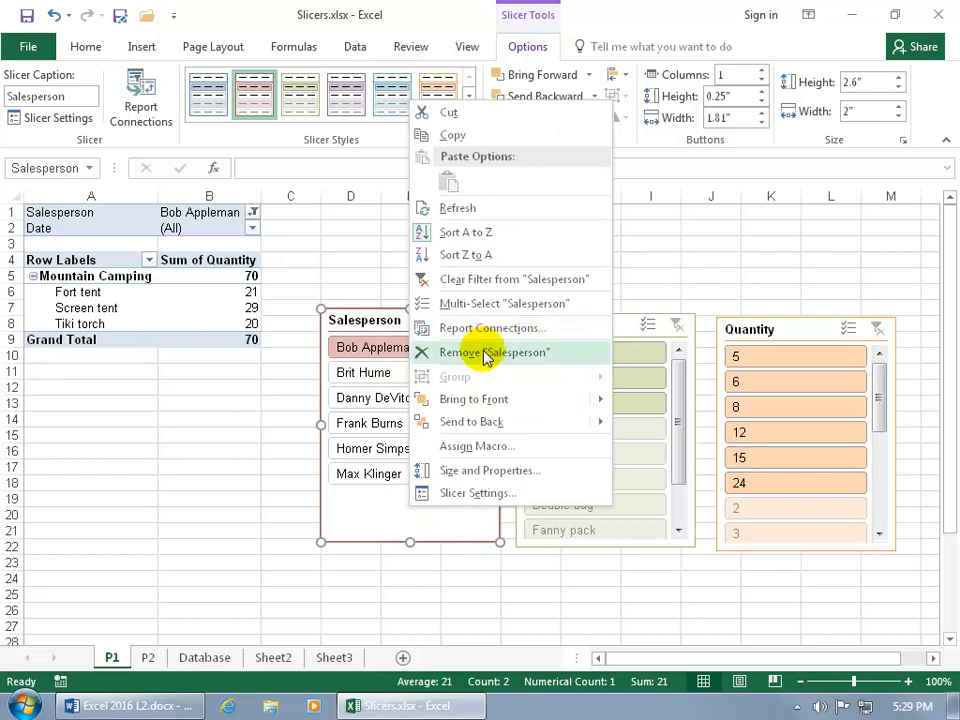
left_click(487, 356)
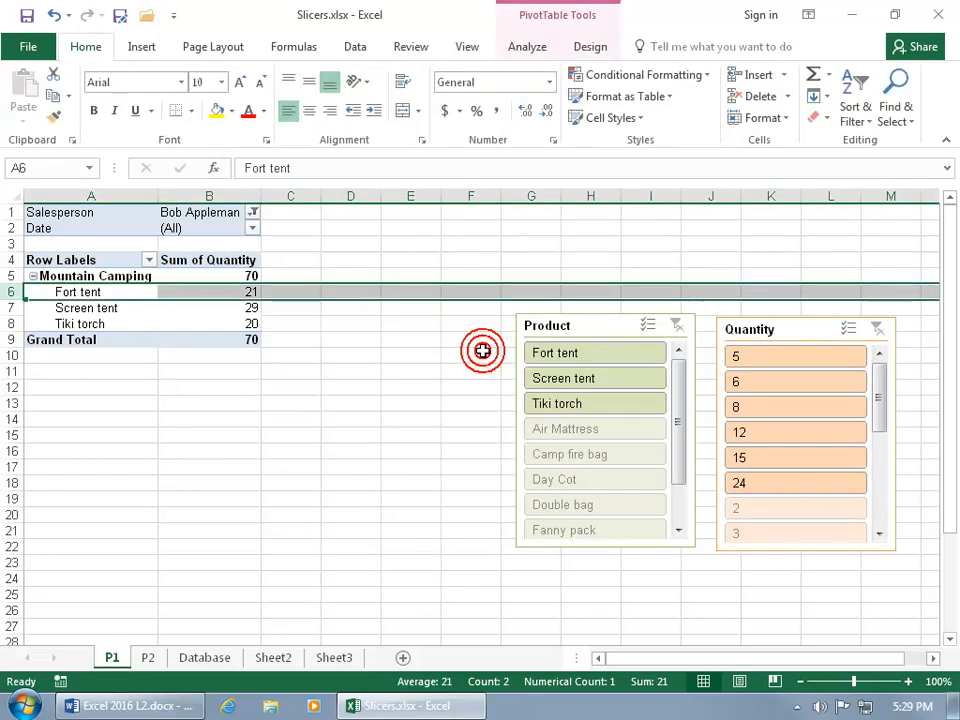
left_click(578, 329)
key("Delete")
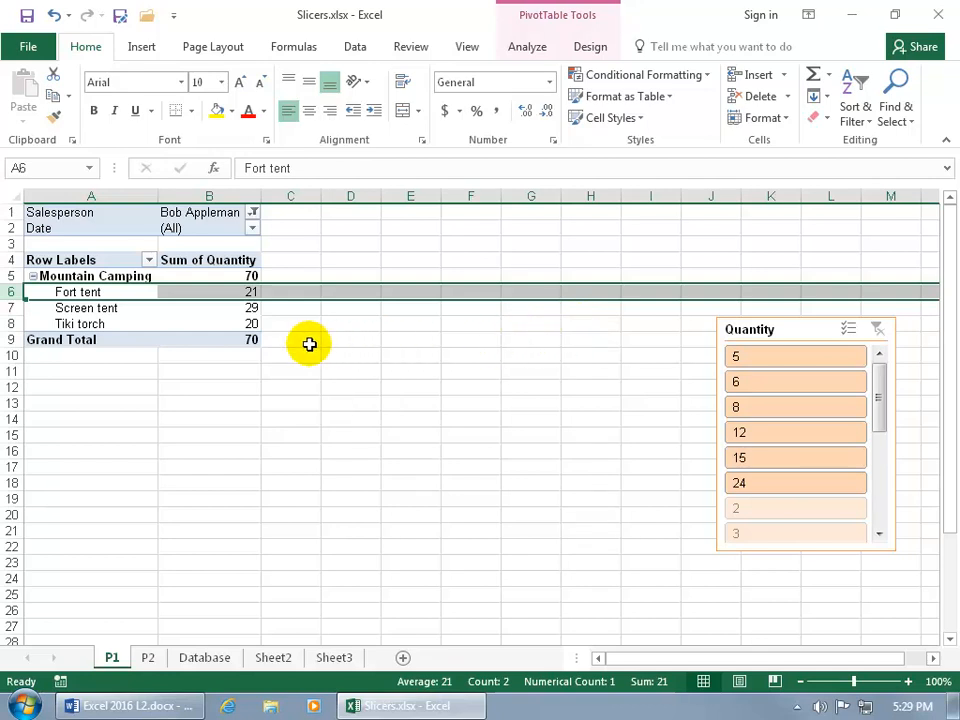
left_click(349, 340)
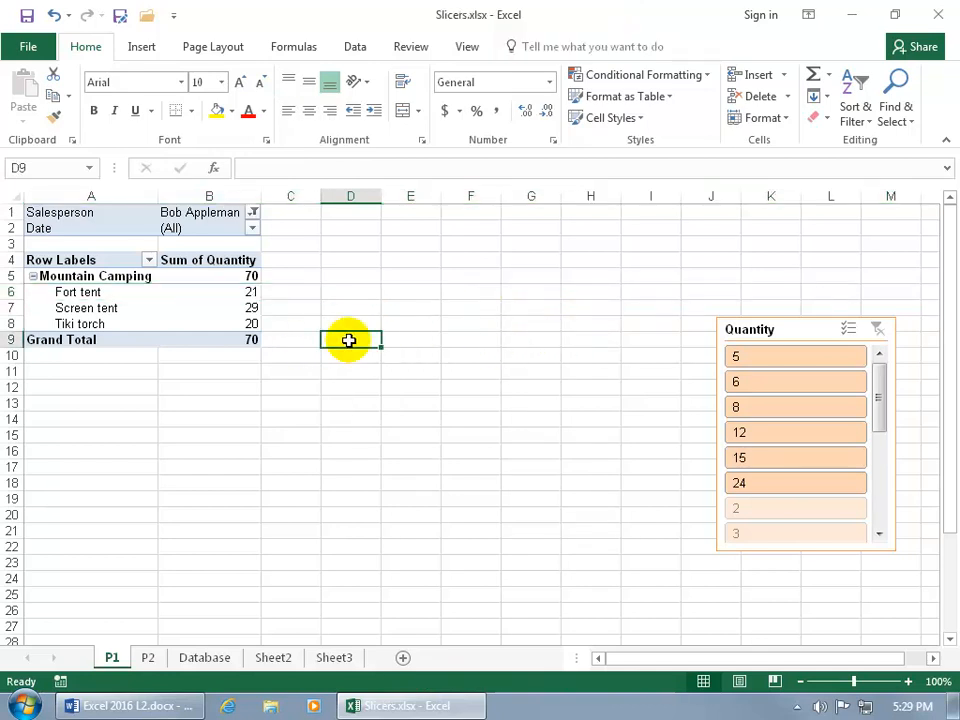
left_click(141, 46)
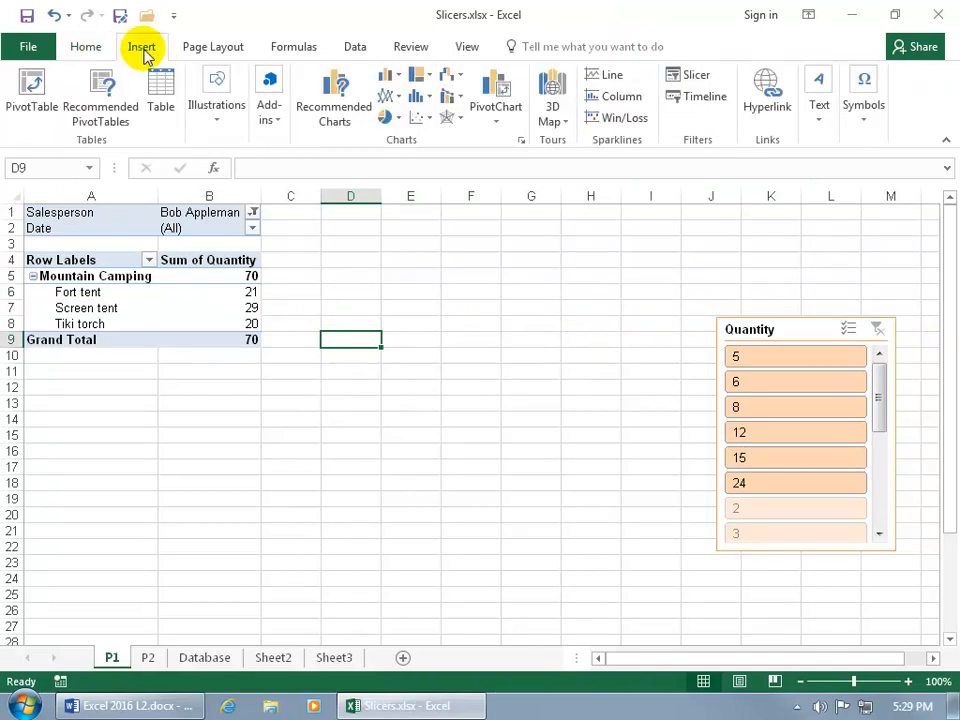
left_click(697, 76)
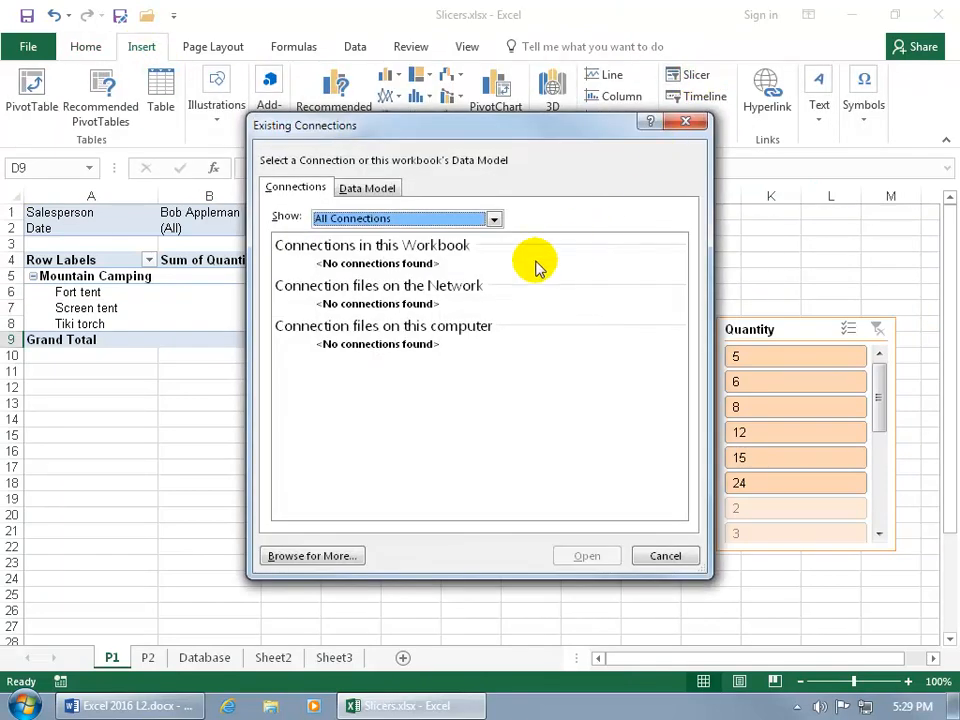
left_click(687, 123)
Select cell B7 inside the pivot table and bring up the choice of fields for inserting slicers
left_click(226, 306)
left_click(226, 306)
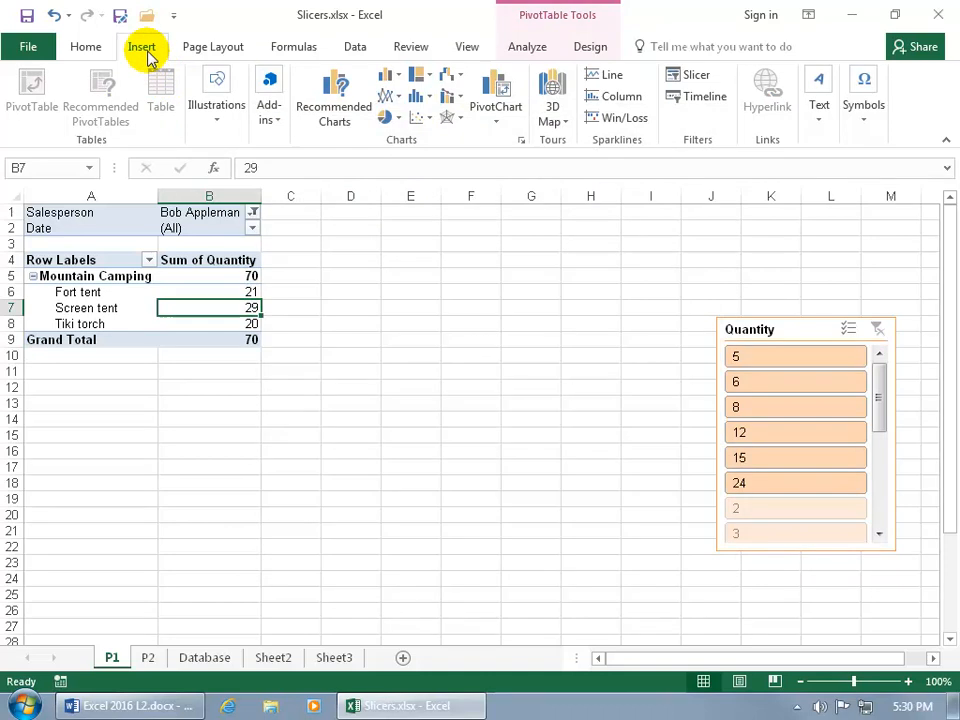
left_click(695, 78)
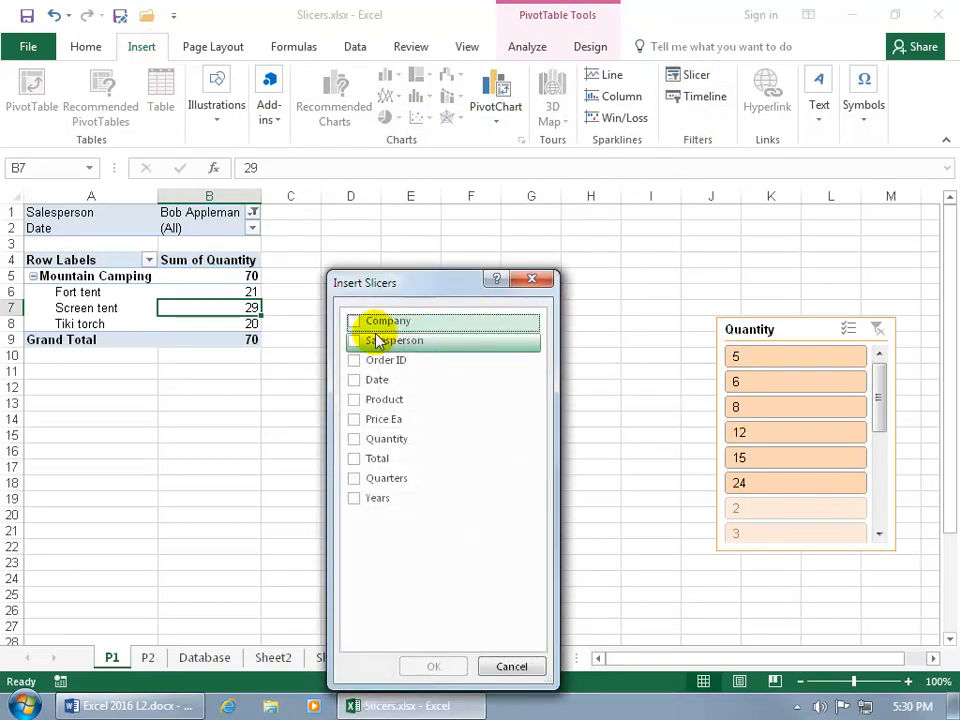